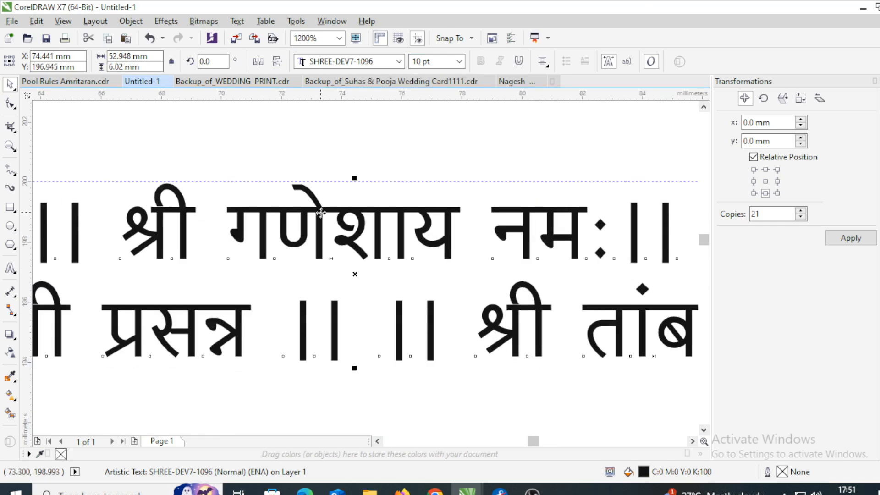
- Select the heading text, check it at high zoom, then zoom back out to the page
{"action": "left_click", "coordinate": [387, 211], "text": "shift"}
{"action": "scroll", "coordinate": [403, 213], "scroll_direction": "down", "scroll_amount": 2}
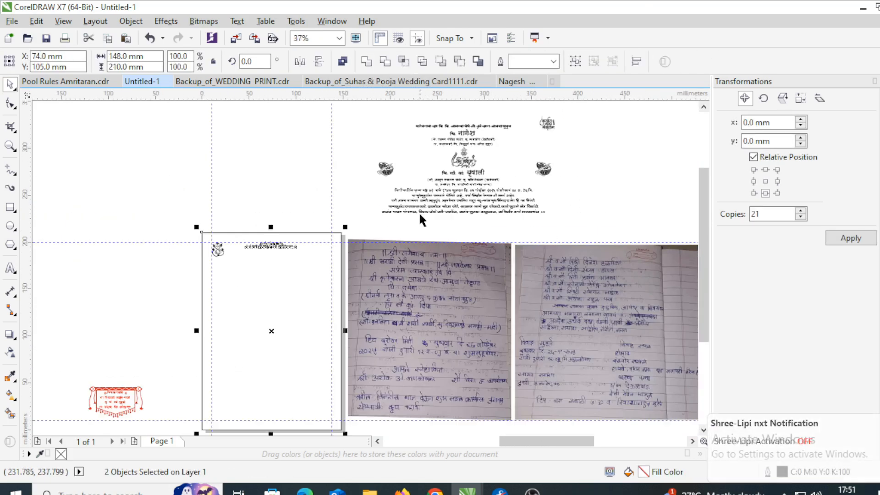
{"action": "left_click", "coordinate": [421, 217]}
{"action": "scroll", "coordinate": [422, 218], "scroll_direction": "up", "scroll_amount": 1}
- Select all the elements around the page and zoom in on the greeting line
{"action": "scroll", "coordinate": [459, 211], "scroll_direction": "down", "scroll_amount": 1}
{"action": "left_click_drag", "start_coordinate": [451, 209], "coordinate": [326, 321]}
{"action": "scroll", "coordinate": [338, 317], "scroll_direction": "up", "scroll_amount": 2}
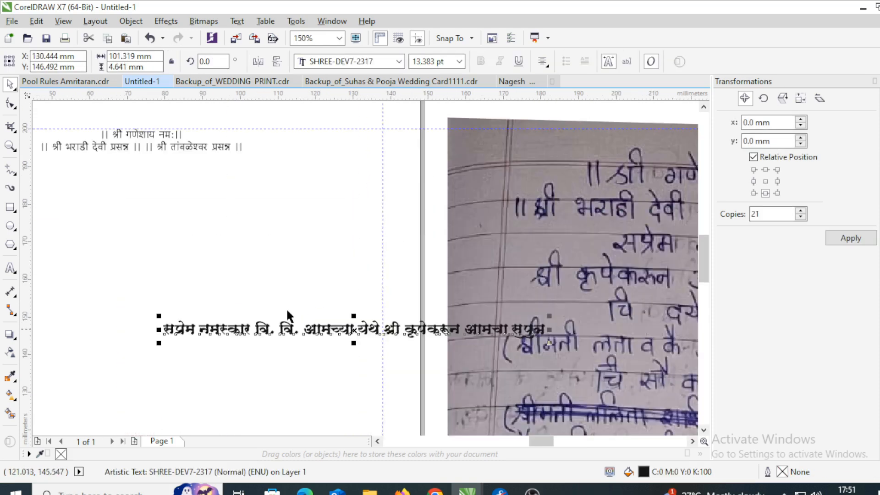
{"action": "scroll", "coordinate": [243, 283], "scroll_direction": "down", "scroll_amount": 1}
{"action": "scroll", "coordinate": [345, 315], "scroll_direction": "up", "scroll_amount": 1}
{"action": "scroll", "coordinate": [345, 314], "scroll_direction": "down", "scroll_amount": 1}
{"action": "scroll", "coordinate": [335, 320], "scroll_direction": "up", "scroll_amount": 1}
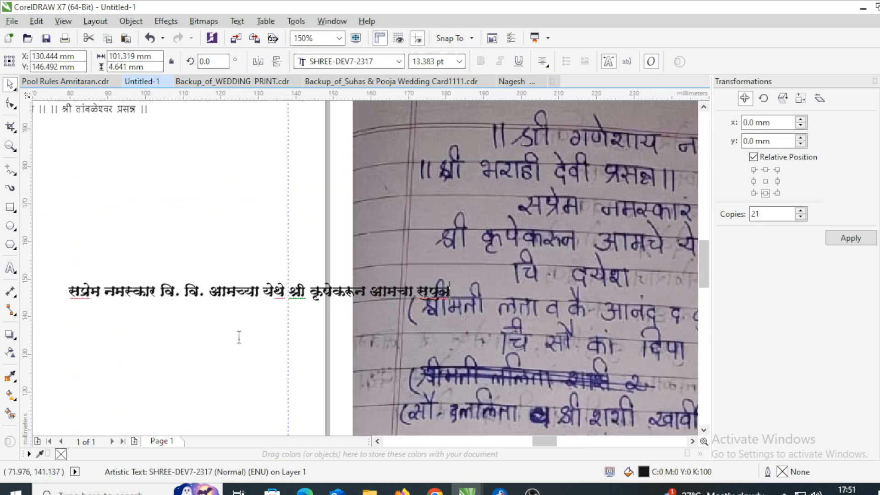
- Change the end of the greeting line to 'आमुचा मेहुणा'
{"action": "scroll", "coordinate": [327, 307], "scroll_direction": "down", "scroll_amount": 1}
{"action": "scroll", "coordinate": [399, 316], "scroll_direction": "up", "scroll_amount": 1}
{"action": "key", "text": "BackSpace"}
{"action": "key", "text": "BackSpace"}
{"action": "key", "text": "BackSpace"}
{"action": "key", "text": "BackSpace"}
{"action": "key", "text": "BackSpace"}
{"action": "key", "text": "BackSpace"}
{"action": "key", "text": "BackSpace"}
{"action": "key", "text": "BackSpace"}
{"action": "key", "text": "BackSpace"}
{"action": "key", "text": "BackSpace"}
{"action": "key", "text": "BackSpace"}
{"action": "type", "text": "आमुचा"}
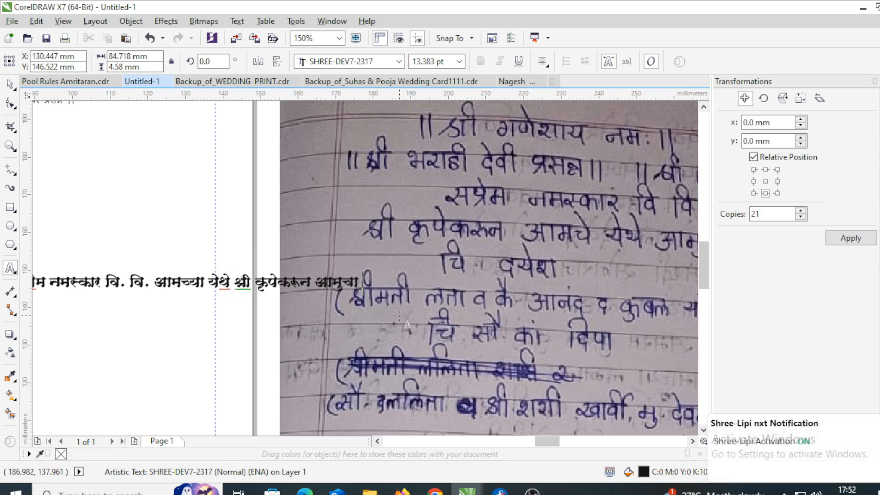
{"action": "scroll", "coordinate": [399, 315], "scroll_direction": "down", "scroll_amount": 1}
{"action": "type", "text": "मेहुणा"}
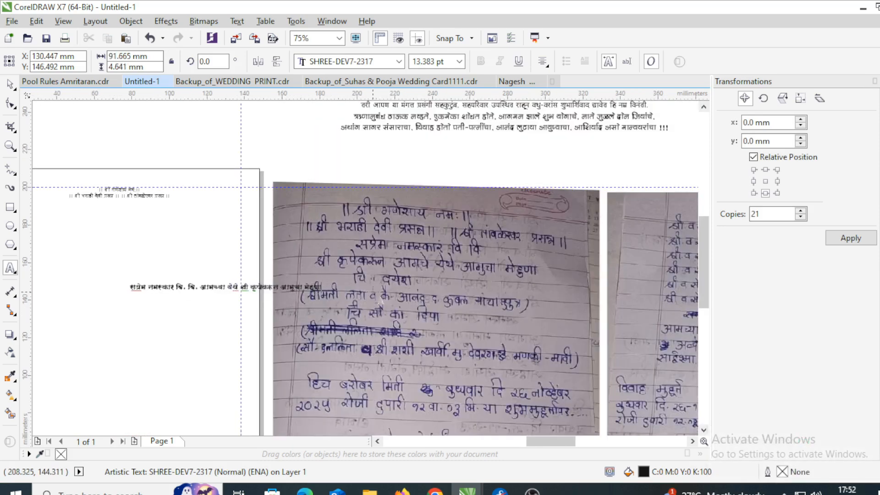
{"action": "scroll", "coordinate": [308, 294], "scroll_direction": "up", "scroll_amount": 1}
{"action": "key", "text": "ctrl+space"}
- Move the greeting line beneath the headings and set its font size to 12 pt
{"action": "scroll", "coordinate": [315, 298], "scroll_direction": "down", "scroll_amount": 1}
{"action": "left_click_drag", "start_coordinate": [247, 292], "coordinate": [145, 212]}
{"action": "scroll", "coordinate": [140, 213], "scroll_direction": "up", "scroll_amount": 2}
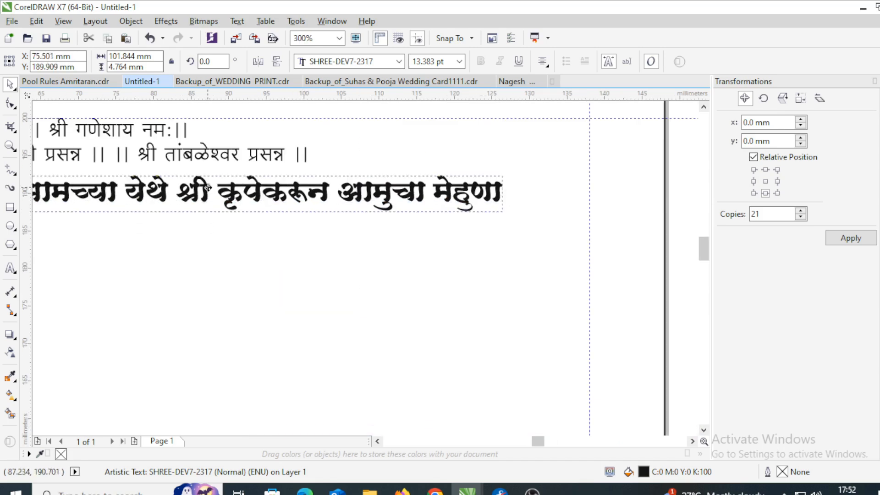
{"action": "left_click_drag", "start_coordinate": [447, 61], "coordinate": [277, 61]}
{"action": "type", "text": "13"}
{"action": "key", "text": "Return"}
- Centre-align the greeting line with the heading lines
{"action": "scroll", "coordinate": [547, 168], "scroll_direction": "down", "scroll_amount": 1}
{"action": "left_click_drag", "start_coordinate": [436, 62], "coordinate": [333, 61]}
{"action": "type", "text": "12"}
{"action": "key", "text": "Return"}
{"action": "scroll", "coordinate": [366, 179], "scroll_direction": "up", "scroll_amount": 2}
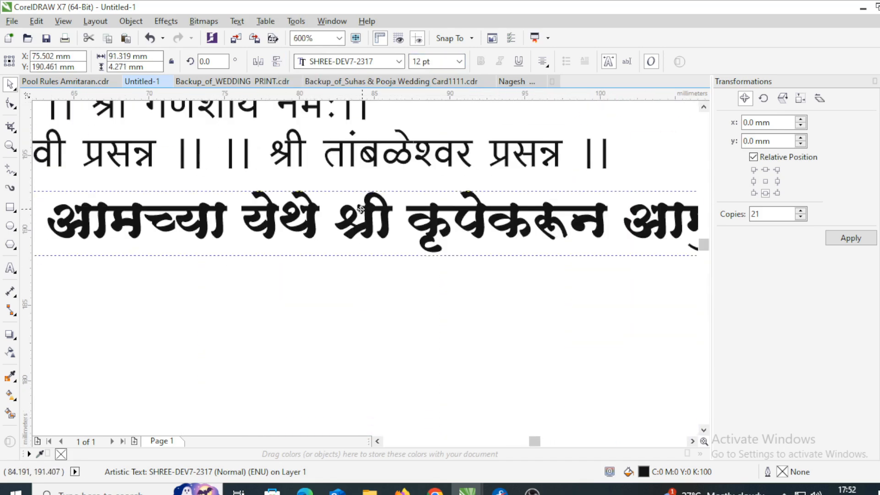
{"action": "left_click", "coordinate": [419, 169], "text": "shift"}
{"action": "key", "text": "c"}
{"action": "scroll", "coordinate": [373, 232], "scroll_direction": "down", "scroll_amount": 3}
{"action": "left_click", "coordinate": [455, 188]}
{"action": "scroll", "coordinate": [641, 275], "scroll_direction": "up", "scroll_amount": 2}
{"action": "scroll", "coordinate": [279, 182], "scroll_direction": "down", "scroll_amount": 2}
- Crop the top off the handwritten note photo with the Shape tool
{"action": "left_click", "coordinate": [374, 228]}
{"action": "key", "text": "F10"}
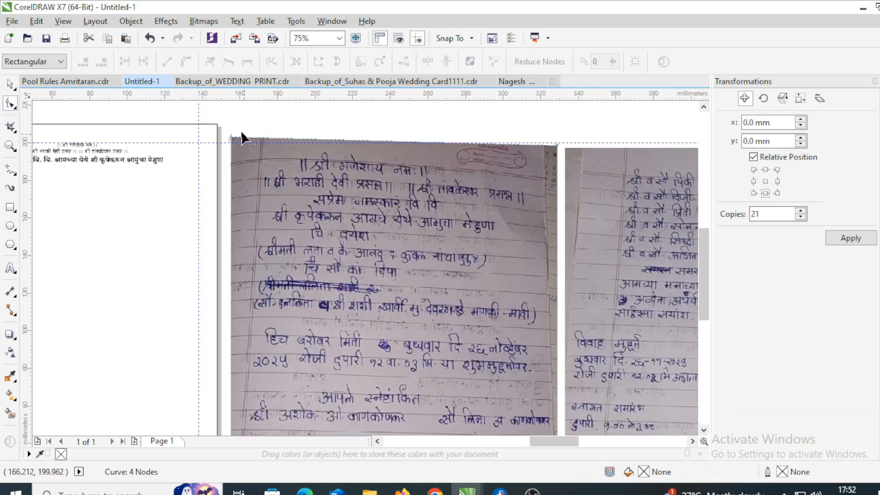
{"action": "left_click_drag", "start_coordinate": [554, 179], "coordinate": [556, 226]}
{"action": "scroll", "coordinate": [361, 230], "scroll_direction": "down", "scroll_amount": 1}
{"action": "key", "text": "space"}
{"action": "scroll", "coordinate": [257, 163], "scroll_direction": "down", "scroll_amount": 1}
{"action": "scroll", "coordinate": [314, 115], "scroll_direction": "up", "scroll_amount": 1}
- Move the two groom heading texts above the note photo and retype the groom's name
{"action": "mouse_move", "coordinate": [309, 112]}
{"action": "left_mouse_down"}
{"action": "mouse_move", "coordinate": [409, 155]}
{"action": "mouse_move", "coordinate": [402, 140]}
{"action": "left_mouse_up"}
{"action": "left_click_drag", "start_coordinate": [349, 132], "coordinate": [295, 256]}
{"action": "scroll", "coordinate": [274, 287], "scroll_direction": "up", "scroll_amount": 1}
{"action": "scroll", "coordinate": [322, 218], "scroll_direction": "up", "scroll_amount": 1}
{"action": "double_click", "coordinate": [336, 213]}
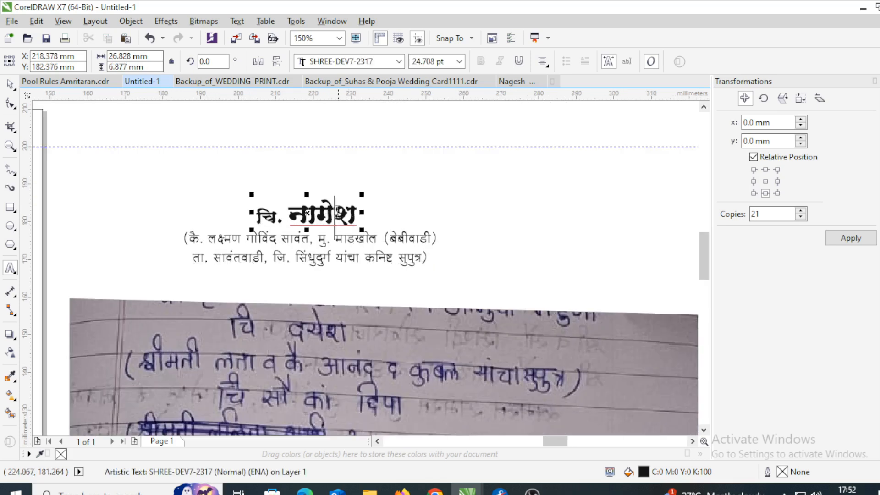
{"action": "key", "text": "Scroll_Lock"}
{"action": "type", "text": "दय"}
- Replace the parentage subheading with the new parents' names ending 'यांचा सुपुत्र'
{"action": "left_click", "coordinate": [334, 271]}
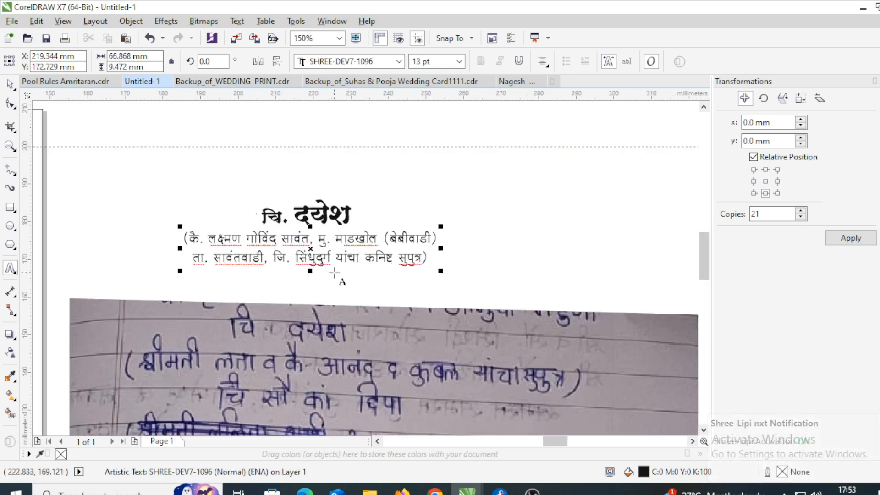
{"action": "left_click_drag", "start_coordinate": [394, 258], "coordinate": [213, 248]}
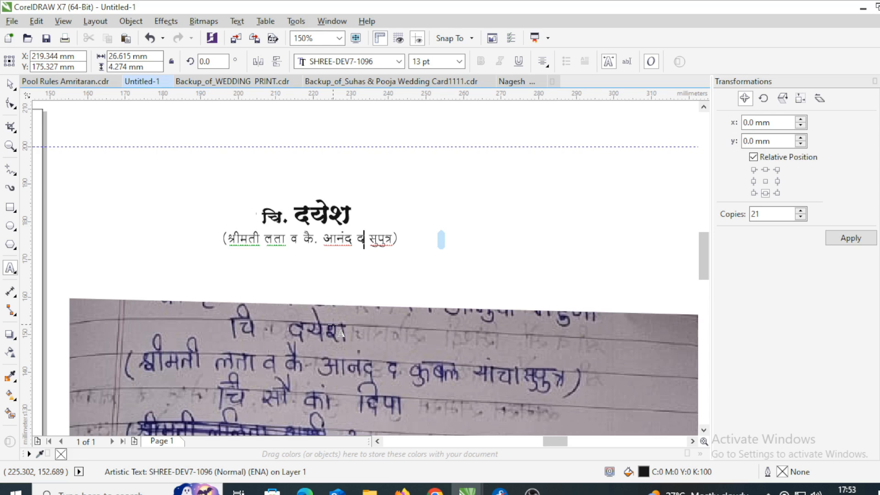
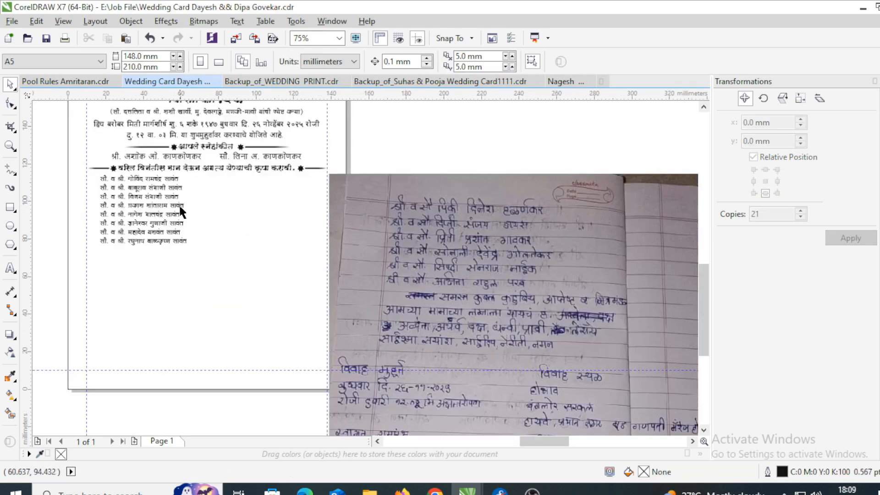
{"action": "left_click", "coordinate": [235, 203]}
- Replace the guest-list lines with 'श्री. व सौ.' couple entries
{"action": "left_click", "coordinate": [11, 268]}
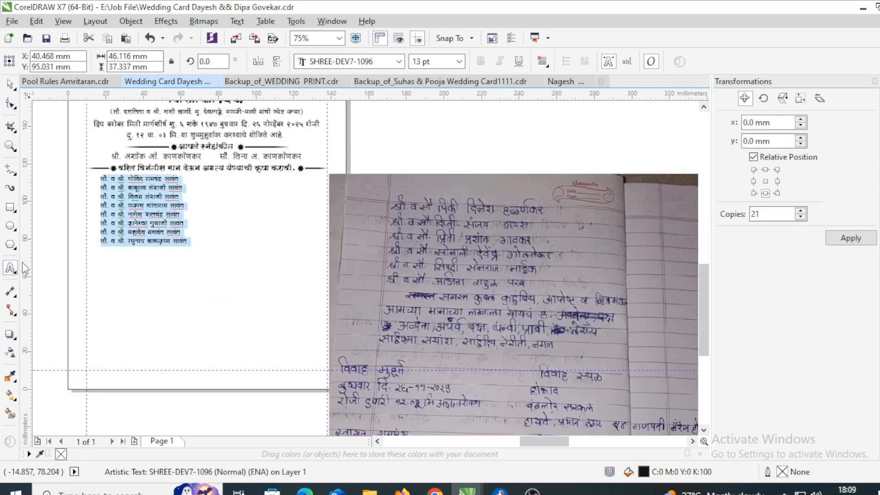
{"action": "type", "text": "श्री. व सौ."}
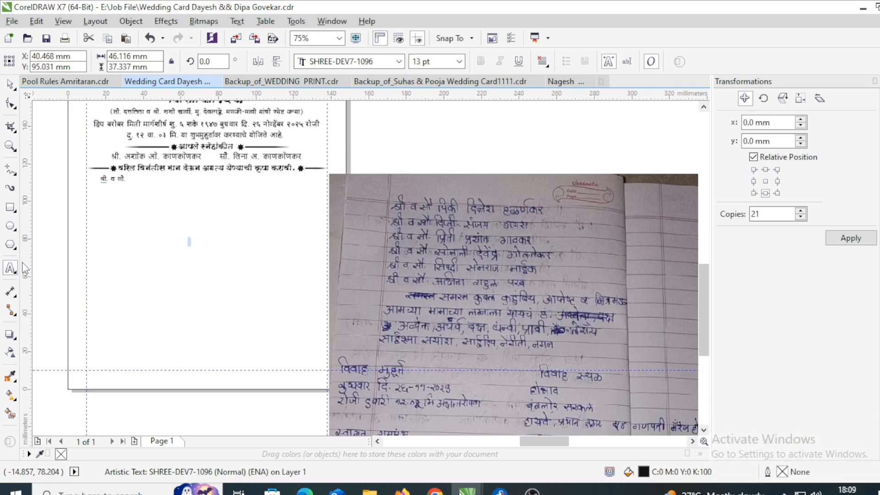
{"action": "key", "text": "ctrl+a"}
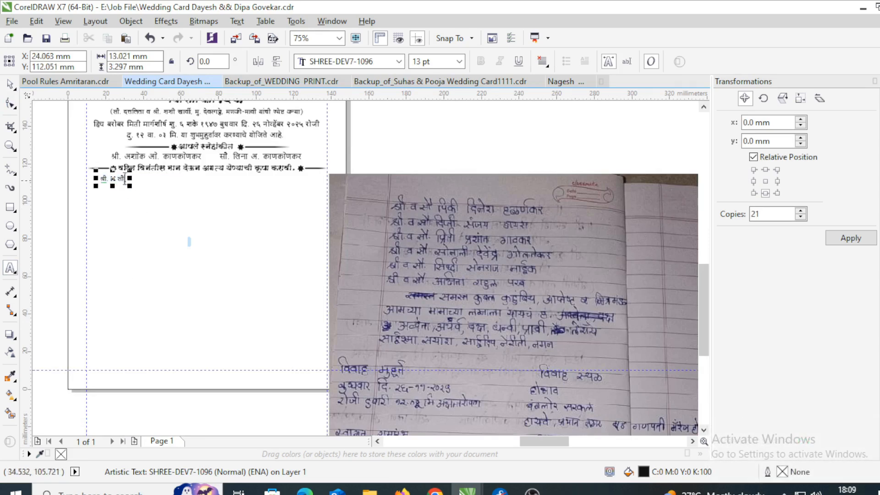
{"action": "scroll", "coordinate": [124, 179], "scroll_direction": "up", "scroll_amount": 1}
{"action": "key", "text": "Scroll_Lock"}
{"action": "left_click", "coordinate": [10, 84]}
{"action": "left_click", "coordinate": [641, 163]}
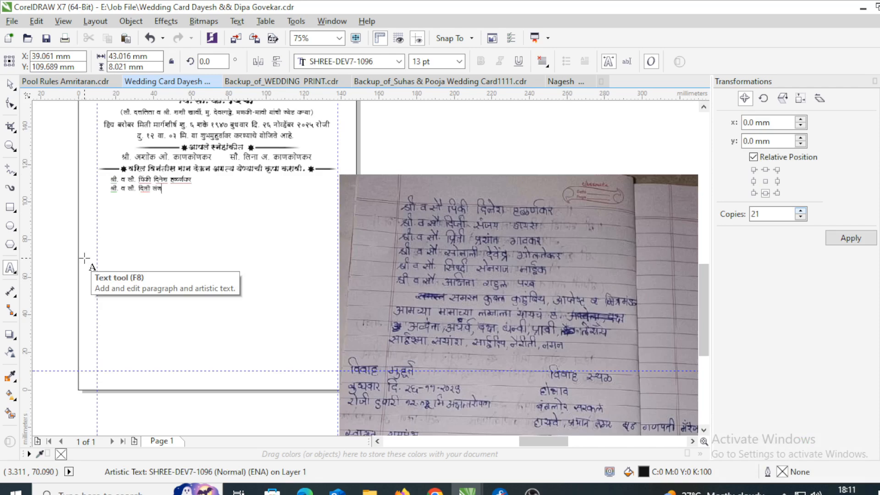
{"action": "scroll", "coordinate": [578, 234], "scroll_direction": "up", "scroll_amount": 1}
{"action": "scroll", "coordinate": [431, 268], "scroll_direction": "down", "scroll_amount": 1}
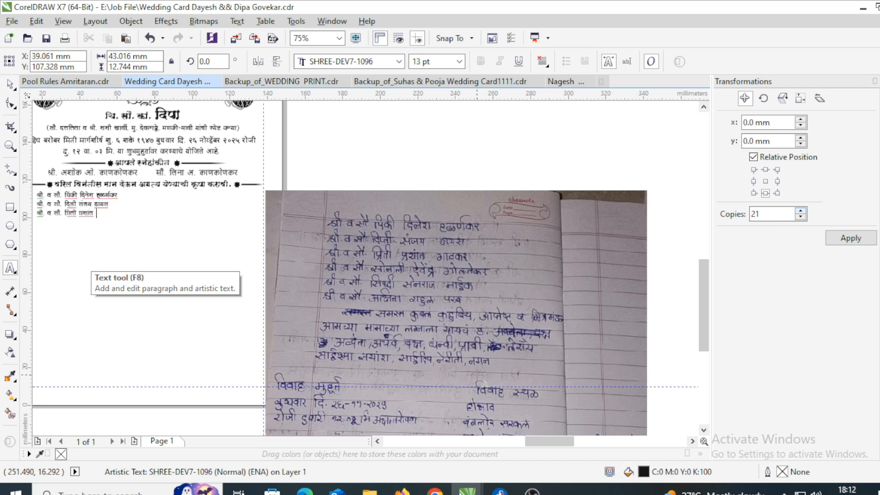
- Duplicate the guest column to the right side of the page
{"action": "key", "text": "ctrl+space"}
{"action": "scroll", "coordinate": [151, 218], "scroll_direction": "up", "scroll_amount": 2}
{"action": "scroll", "coordinate": [414, 247], "scroll_direction": "down", "scroll_amount": 1}
{"action": "left_click_drag", "start_coordinate": [277, 241], "coordinate": [431, 243]}
{"action": "right_click", "coordinate": [431, 243]}
{"action": "scroll", "coordinate": [430, 243], "scroll_direction": "down", "scroll_amount": 1}
- Overtype the duplicated column's names with couples from the handwritten note
{"action": "left_click", "coordinate": [10, 268]}
{"action": "left_click_drag", "start_coordinate": [303, 256], "coordinate": [249, 235]}
{"action": "scroll", "coordinate": [263, 248], "scroll_direction": "up", "scroll_amount": 1}
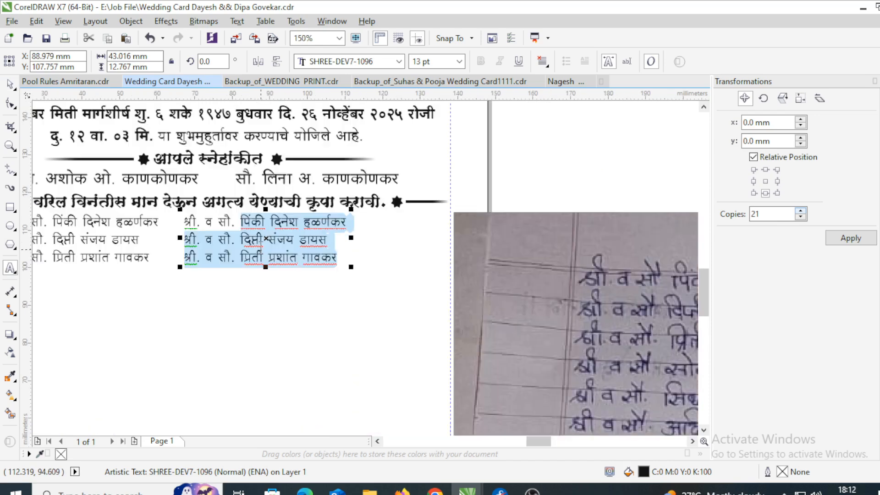
{"action": "scroll", "coordinate": [253, 245], "scroll_direction": "down", "scroll_amount": 1}
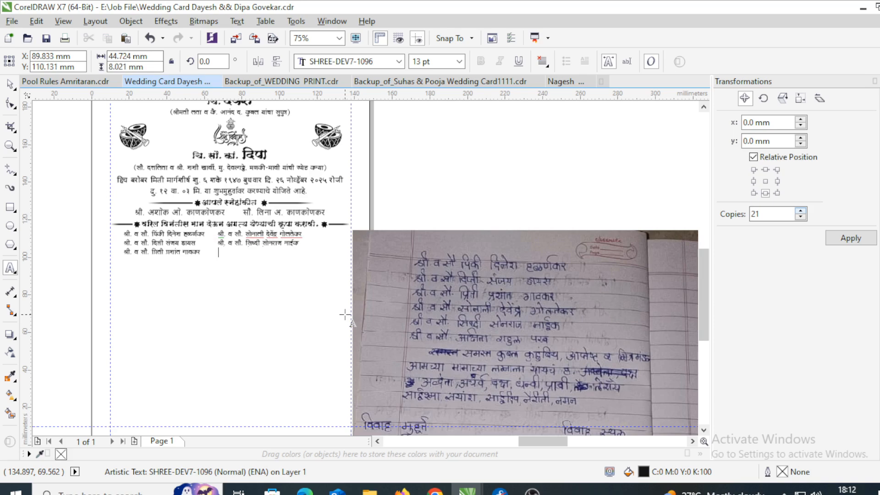
{"action": "scroll", "coordinate": [345, 315], "scroll_direction": "up", "scroll_amount": 2}
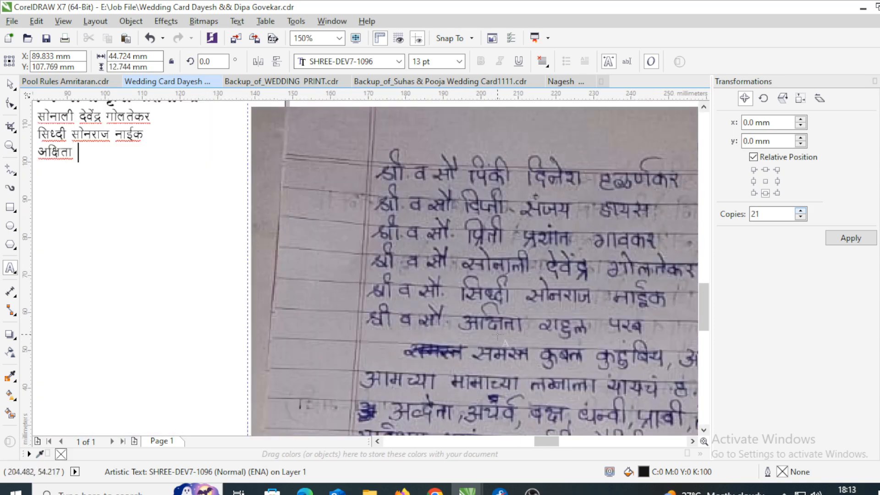
- Finish entering the third couple's surname in the second guest column
{"action": "scroll", "coordinate": [393, 248], "scroll_direction": "down", "scroll_amount": 2}
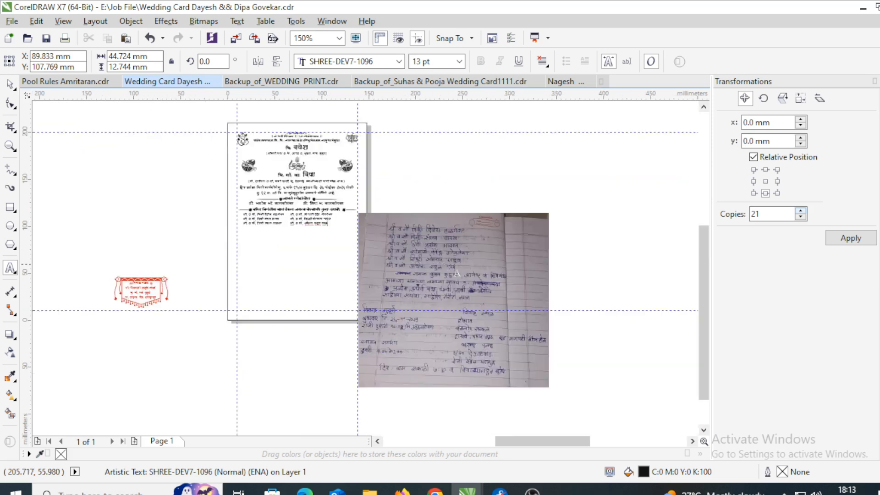
{"action": "scroll", "coordinate": [334, 224], "scroll_direction": "up", "scroll_amount": 1}
- Move the note photo left and crop its top edge down
{"action": "left_click", "coordinate": [9, 85]}
{"action": "left_click_drag", "start_coordinate": [434, 238], "coordinate": [294, 262]}
{"action": "left_click", "coordinate": [10, 103]}
{"action": "left_click_drag", "start_coordinate": [622, 225], "coordinate": [622, 340]}
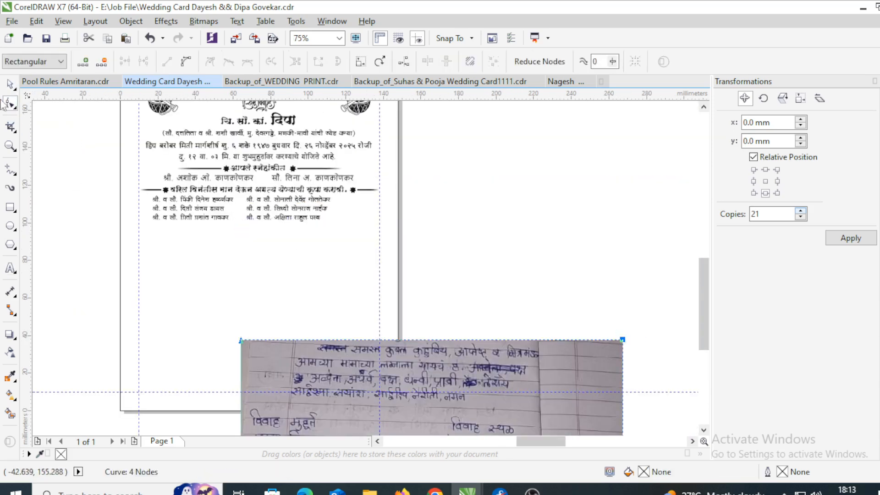
{"action": "left_click", "coordinate": [10, 84]}
- Group the two name columns and centre them on the page
{"action": "left_click", "coordinate": [295, 211]}
{"action": "left_click", "coordinate": [222, 200], "text": "shift"}
{"action": "key", "text": "Scroll_Lock"}
{"action": "key", "text": "ctrl+g"}
{"action": "key", "text": "p"}
{"action": "key", "text": "ctrl+u"}
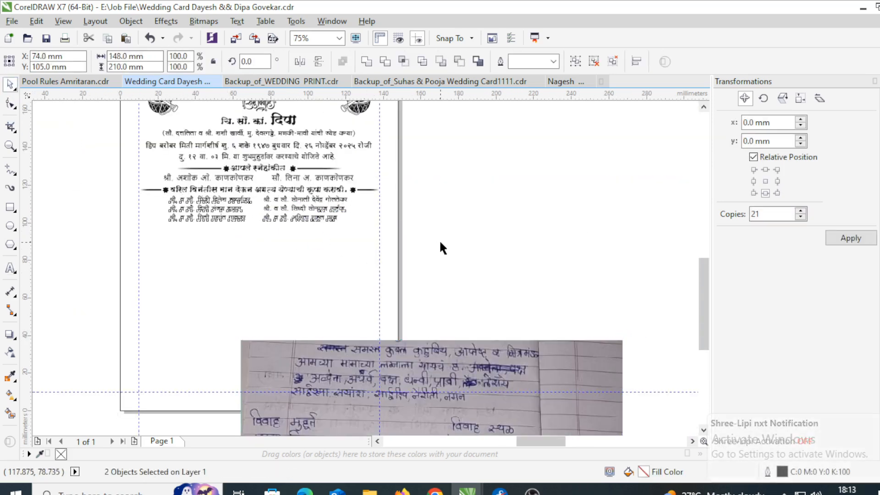
- Move the note photo and the family sign-off line beside the page
{"action": "left_click_drag", "start_coordinate": [381, 348], "coordinate": [321, 298]}
{"action": "key", "text": "F4"}
{"action": "scroll", "coordinate": [501, 280], "scroll_direction": "up", "scroll_amount": 1}
{"action": "left_click_drag", "start_coordinate": [565, 283], "coordinate": [254, 255]}
{"action": "scroll", "coordinate": [248, 257], "scroll_direction": "down", "scroll_amount": 1}
{"action": "left_click_drag", "start_coordinate": [73, 288], "coordinate": [154, 320]}
{"action": "left_click_drag", "start_coordinate": [323, 261], "coordinate": [75, 268]}
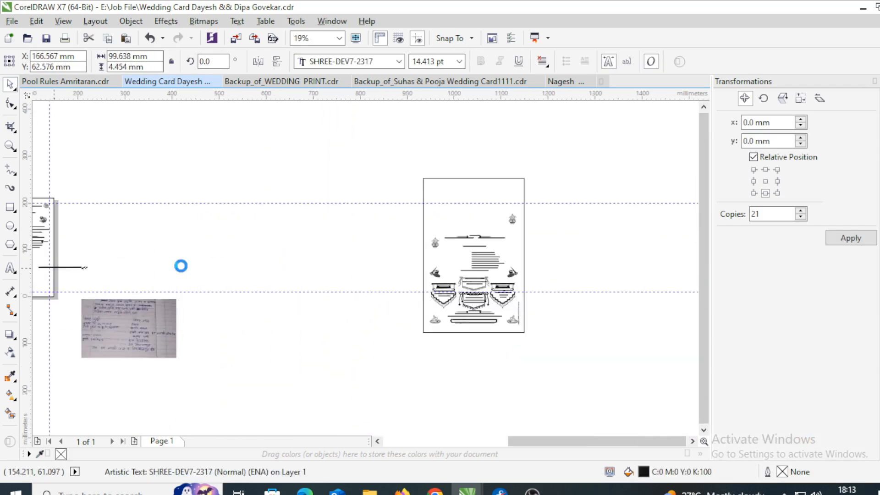
{"action": "left_click", "coordinate": [96, 331]}
{"action": "scroll", "coordinate": [96, 330], "scroll_direction": "up", "scroll_amount": 1}
{"action": "scroll", "coordinate": [247, 324], "scroll_direction": "down", "scroll_amount": 1}
{"action": "left_click_drag", "start_coordinate": [184, 318], "coordinate": [150, 295]}
{"action": "scroll", "coordinate": [132, 273], "scroll_direction": "up", "scroll_amount": 2}
- Replace the old surname in the family sign-off line with the groom's surname
{"action": "left_click", "coordinate": [128, 232]}
{"action": "key", "text": "F8"}
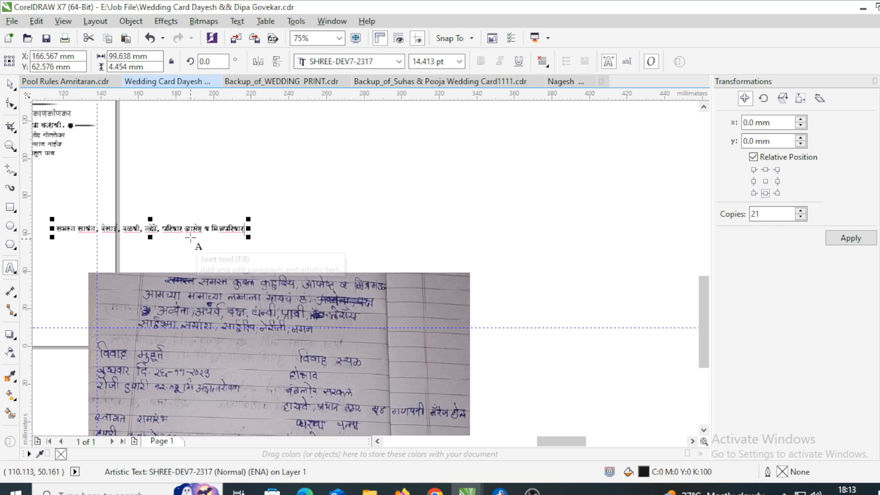
{"action": "left_click_drag", "start_coordinate": [161, 229], "coordinate": [93, 222]}
{"action": "key", "text": "Scroll_Lock"}
{"action": "type", "text": "कुब"}
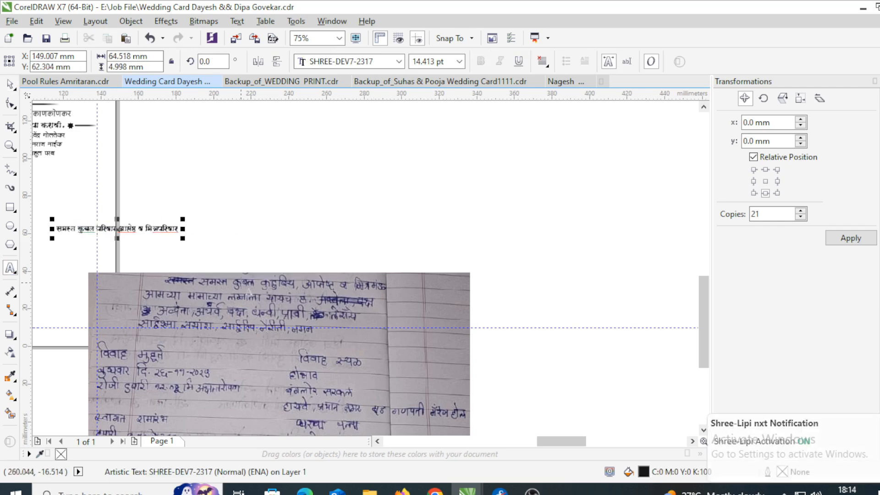
{"action": "key", "text": "ctrl+space"}
- Place the family sign-off line beneath the guest name columns
{"action": "scroll", "coordinate": [297, 246], "scroll_direction": "down", "scroll_amount": 1}
{"action": "scroll", "coordinate": [155, 215], "scroll_direction": "up", "scroll_amount": 1}
{"action": "left_click_drag", "start_coordinate": [210, 263], "coordinate": [68, 200]}
{"action": "key", "text": "Scroll_Lock"}
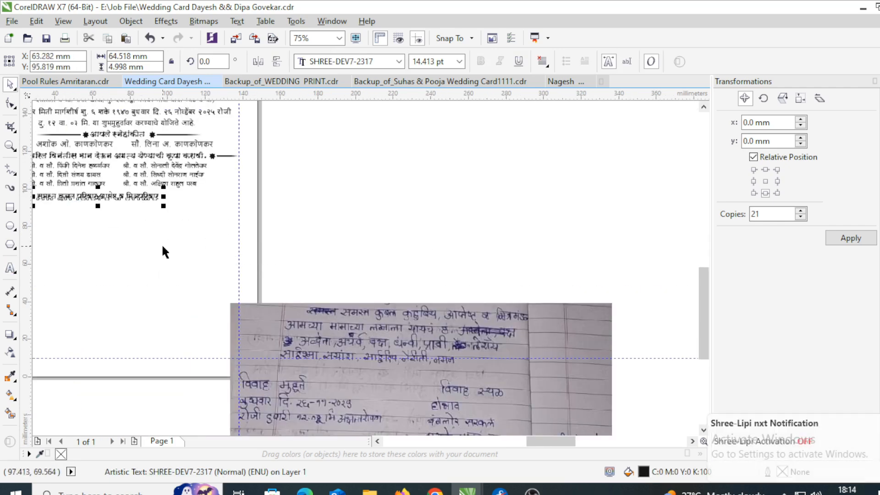
{"action": "left_click", "coordinate": [162, 244]}
{"action": "scroll", "coordinate": [262, 225], "scroll_direction": "down", "scroll_amount": 1}
{"action": "scroll", "coordinate": [183, 231], "scroll_direction": "down", "scroll_amount": 2}
- Select a text line on the second card and the handwritten note photo
{"action": "scroll", "coordinate": [477, 325], "scroll_direction": "up", "scroll_amount": 4}
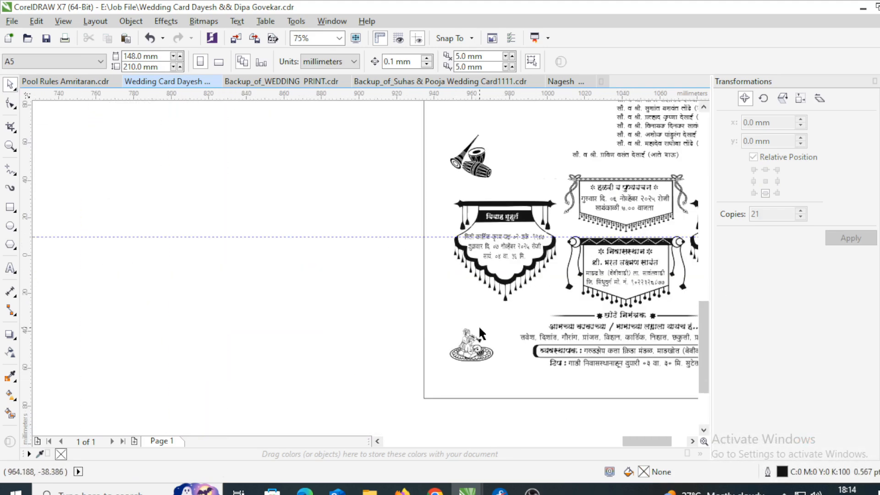
{"action": "left_click", "coordinate": [594, 341]}
{"action": "scroll", "coordinate": [471, 270], "scroll_direction": "down", "scroll_amount": 3}
{"action": "left_click", "coordinate": [407, 305]}
{"action": "scroll", "coordinate": [407, 305], "scroll_direction": "up", "scroll_amount": 3}
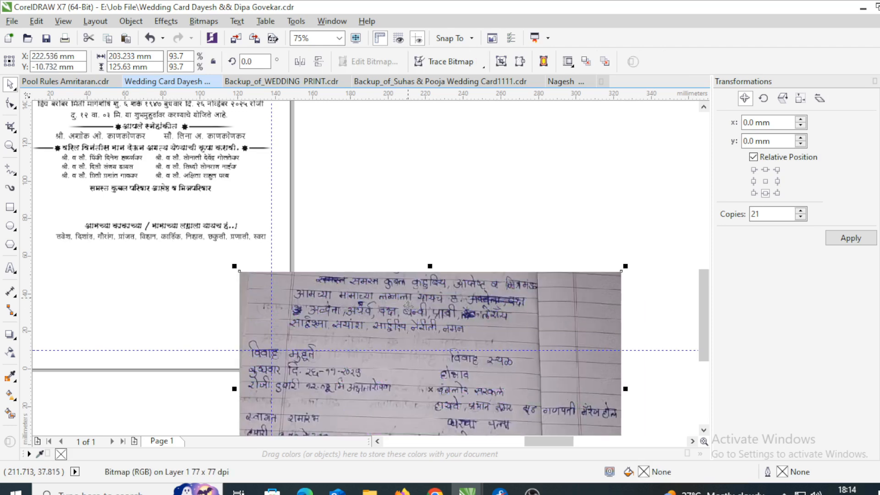
- Delete 'काकाच्या /' from the invitation line
{"action": "key", "text": "F8"}
{"action": "left_click_drag", "start_coordinate": [113, 226], "coordinate": [153, 225]}
{"action": "key", "text": "Delete"}
{"action": "scroll", "coordinate": [133, 240], "scroll_direction": "up", "scroll_amount": 1}
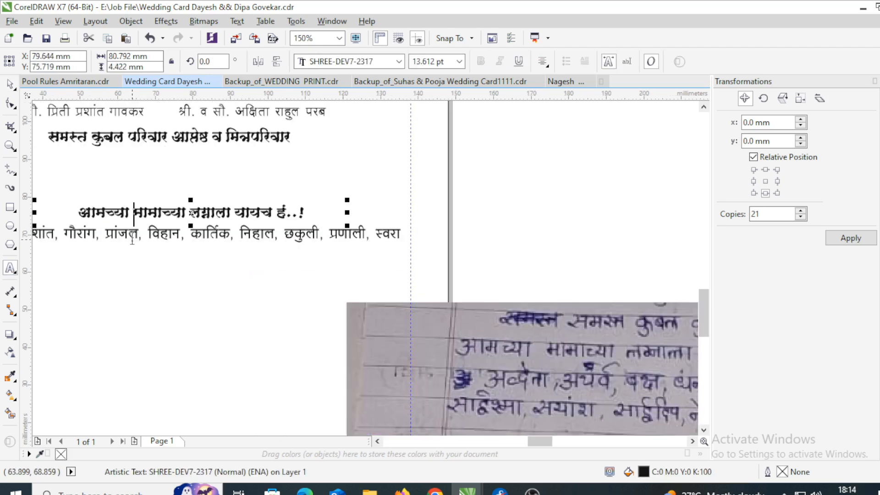
{"action": "scroll", "coordinate": [188, 237], "scroll_direction": "down", "scroll_amount": 1}
- Clear the children's names line and type the first name from the note
{"action": "left_click", "coordinate": [189, 237]}
{"action": "key", "text": "ctrl+a"}
{"action": "key", "text": "Delete"}
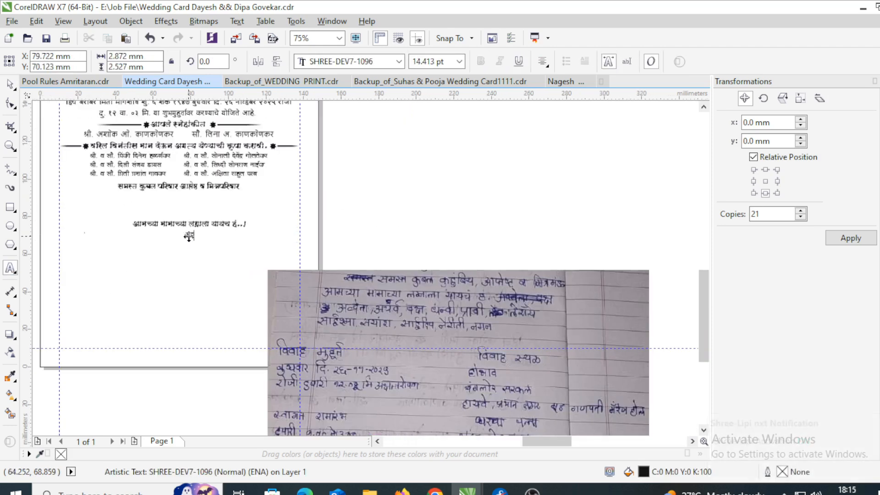
{"action": "type", "text": "अद्वेता"}
{"action": "scroll", "coordinate": [189, 236], "scroll_direction": "up", "scroll_amount": 2}
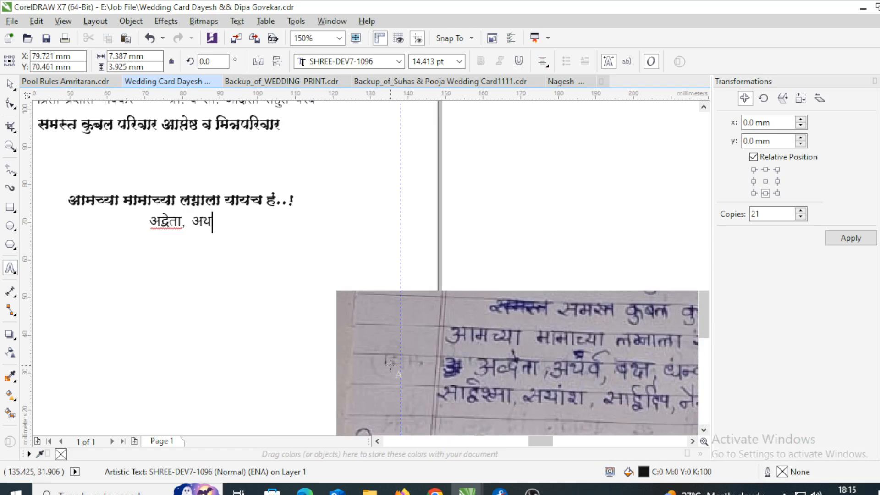
- Move the note photo below the names and type the remaining children's names
{"action": "left_click_drag", "start_coordinate": [466, 338], "coordinate": [128, 300]}
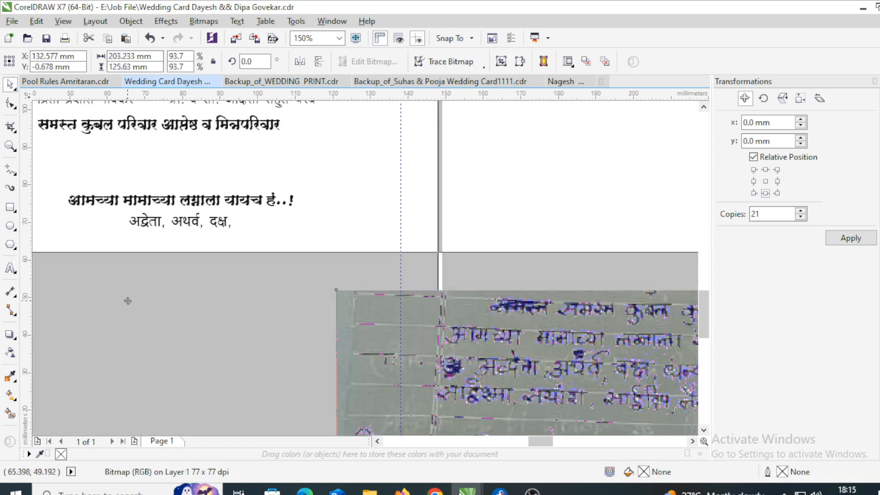
{"action": "left_click", "coordinate": [219, 225]}
{"action": "left_click", "coordinate": [11, 271]}
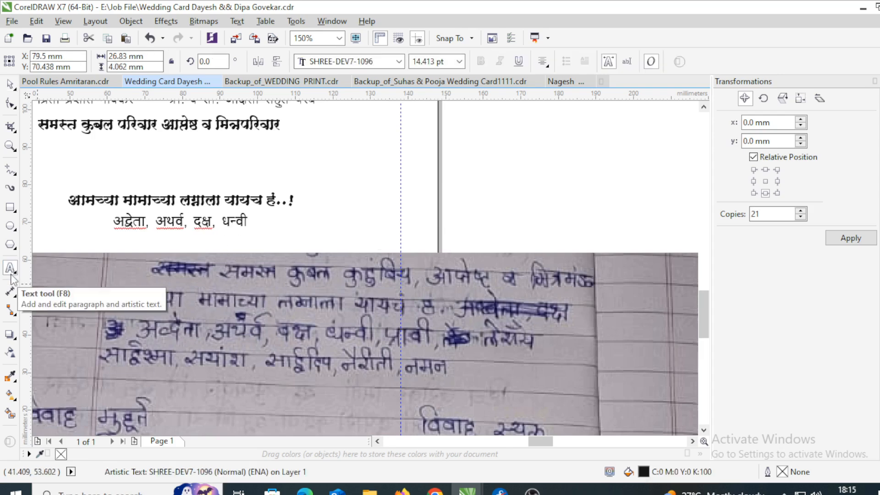
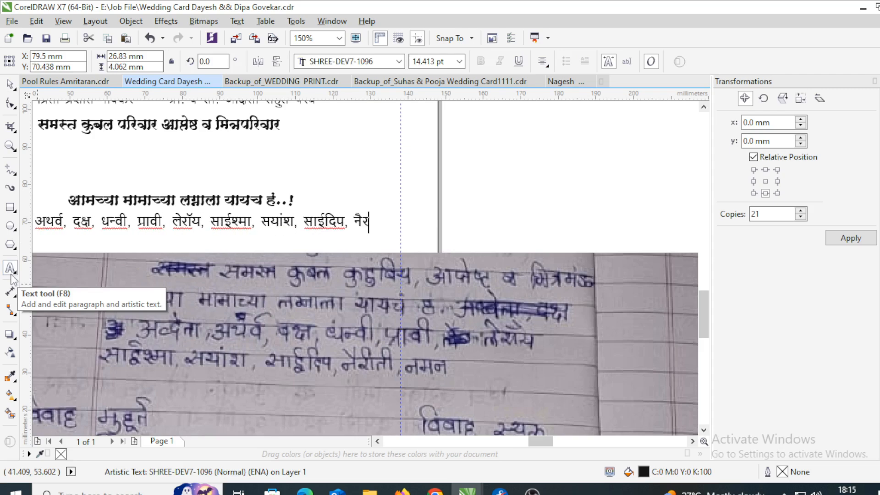
{"action": "key", "text": "ctrl+space"}
- Move the invitation and names lines up together beneath the family line
{"action": "key", "text": "Scroll_Lock"}
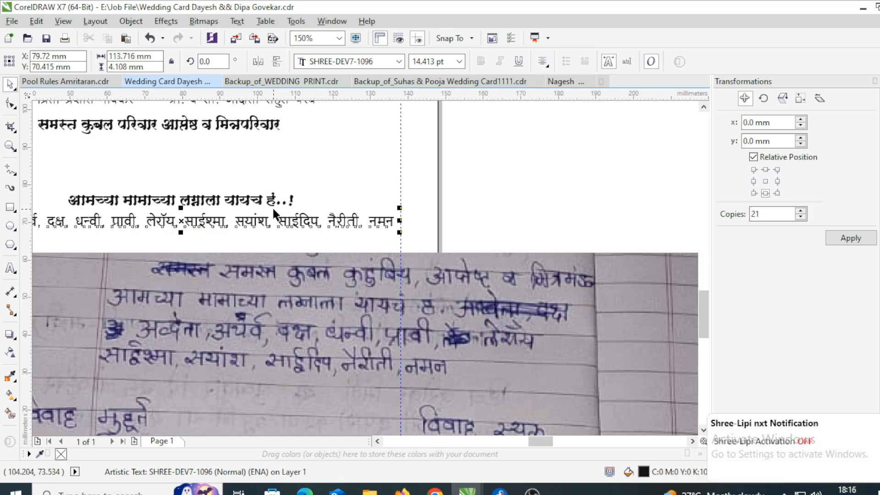
{"action": "left_click", "coordinate": [271, 205], "text": "shift"}
{"action": "scroll", "coordinate": [438, 199], "scroll_direction": "down", "scroll_amount": 1}
{"action": "left_click_drag", "start_coordinate": [458, 216], "coordinate": [180, 186]}
{"action": "left_click_drag", "start_coordinate": [335, 205], "coordinate": [324, 177]}
{"action": "scroll", "coordinate": [323, 178], "scroll_direction": "up", "scroll_amount": 1}
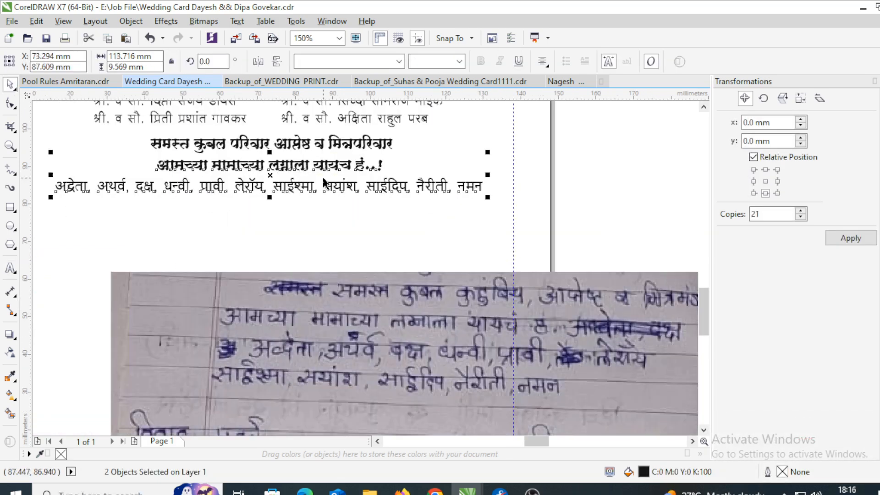
{"action": "left_click", "coordinate": [297, 202], "text": "shift"}
{"action": "scroll", "coordinate": [297, 202], "scroll_direction": "down", "scroll_amount": 1}
{"action": "key", "text": "Escape"}
- Ungroup the star-and-line ornament and place its star and line pieces beside the family line
{"action": "left_click", "coordinate": [378, 132]}
{"action": "key", "text": "ctrl+u"}
{"action": "left_click_drag", "start_coordinate": [461, 159], "coordinate": [369, 124]}
{"action": "scroll", "coordinate": [377, 132], "scroll_direction": "up", "scroll_amount": 1}
{"action": "left_click_drag", "start_coordinate": [378, 133], "coordinate": [86, 219]}
{"action": "scroll", "coordinate": [325, 214], "scroll_direction": "up", "scroll_amount": 1}
{"action": "scroll", "coordinate": [425, 208], "scroll_direction": "down", "scroll_amount": 1}
{"action": "scroll", "coordinate": [396, 212], "scroll_direction": "up", "scroll_amount": 1}
{"action": "scroll", "coordinate": [398, 212], "scroll_direction": "down", "scroll_amount": 1}
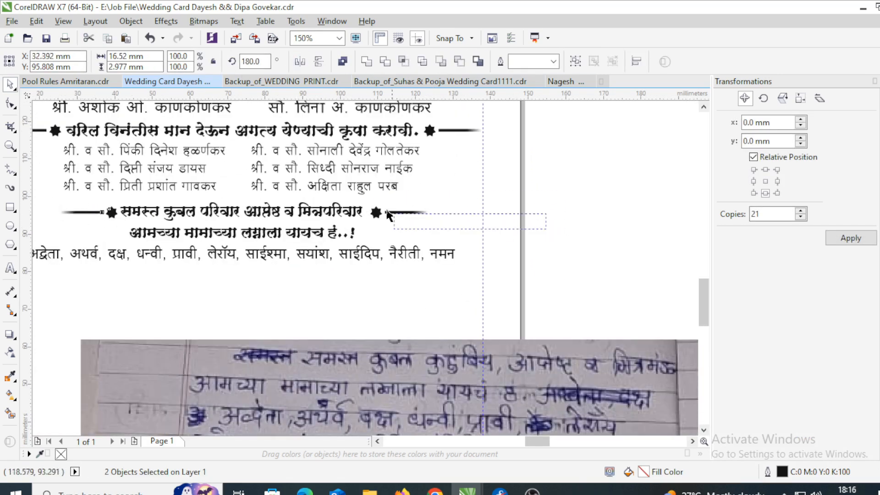
{"action": "left_click_drag", "start_coordinate": [387, 211], "coordinate": [365, 201]}
{"action": "key", "text": "Escape"}
{"action": "scroll", "coordinate": [406, 224], "scroll_direction": "down", "scroll_amount": 1}
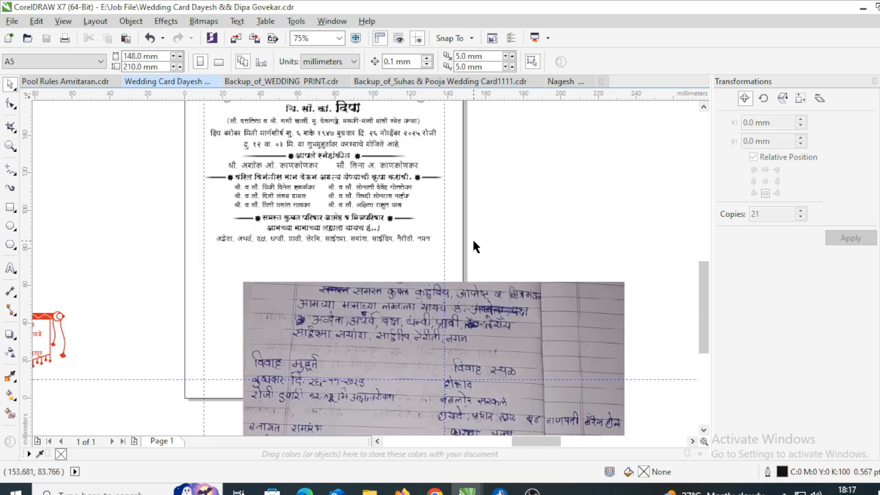
- Crop the top off the handwritten notes photo and move it below the card
{"action": "left_click", "coordinate": [458, 303]}
{"action": "left_click", "coordinate": [10, 104]}
{"action": "left_click_drag", "start_coordinate": [220, 270], "coordinate": [625, 353]}
{"action": "key", "text": "space"}
{"action": "scroll", "coordinate": [436, 218], "scroll_direction": "down", "scroll_amount": 2}
{"action": "scroll", "coordinate": [436, 312], "scroll_direction": "up", "scroll_amount": 1}
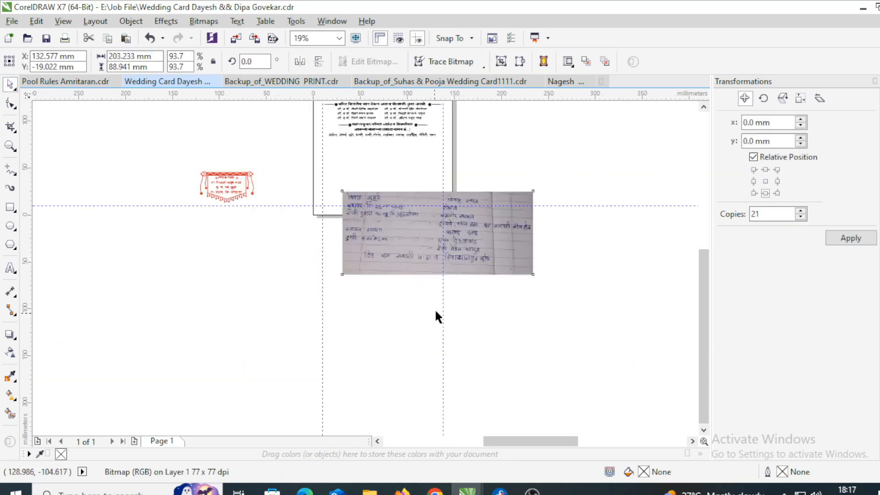
{"action": "left_click_drag", "start_coordinate": [428, 257], "coordinate": [354, 297]}
{"action": "scroll", "coordinate": [256, 275], "scroll_direction": "down", "scroll_amount": 1}
{"action": "scroll", "coordinate": [306, 281], "scroll_direction": "up", "scroll_amount": 1}
{"action": "scroll", "coordinate": [252, 230], "scroll_direction": "up", "scroll_amount": 1}
{"action": "scroll", "coordinate": [284, 257], "scroll_direction": "down", "scroll_amount": 1}
- Move the red banner group onto the card under the names
{"action": "left_click_drag", "start_coordinate": [151, 173], "coordinate": [227, 232]}
{"action": "left_click_drag", "start_coordinate": [214, 202], "coordinate": [428, 180]}
{"action": "scroll", "coordinate": [330, 159], "scroll_direction": "up", "scroll_amount": 2}
{"action": "scroll", "coordinate": [311, 172], "scroll_direction": "down", "scroll_amount": 1}
- Drop a copy of the red banner beside it and nudge both banners slightly right
{"action": "right_click", "coordinate": [428, 179]}
{"action": "key", "text": "Escape"}
{"action": "scroll", "coordinate": [445, 208], "scroll_direction": "up", "scroll_amount": 1}
{"action": "scroll", "coordinate": [454, 219], "scroll_direction": "down", "scroll_amount": 1}
{"action": "left_click_drag", "start_coordinate": [543, 228], "coordinate": [220, 153]}
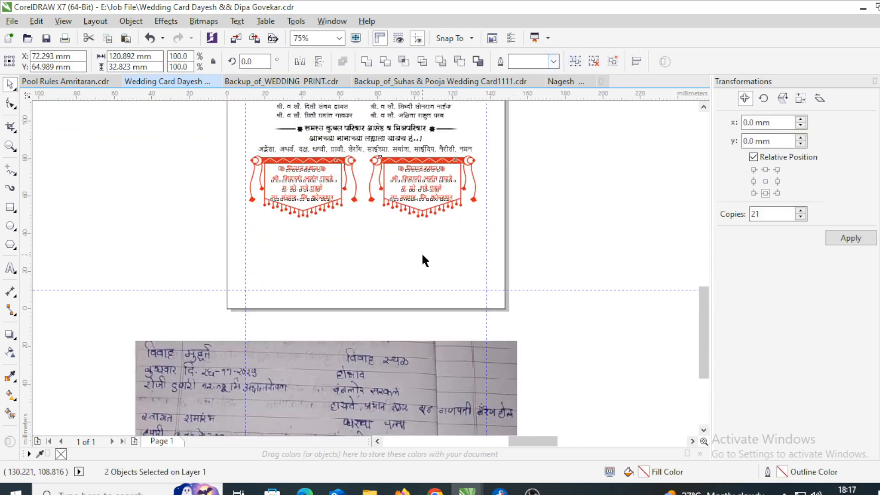
{"action": "key", "text": "Right"}
{"action": "left_click", "coordinate": [314, 226]}
{"action": "scroll", "coordinate": [315, 226], "scroll_direction": "down", "scroll_amount": 1}
{"action": "scroll", "coordinate": [364, 210], "scroll_direction": "up", "scroll_amount": 1}
{"action": "scroll", "coordinate": [318, 206], "scroll_direction": "down", "scroll_amount": 2}
{"action": "scroll", "coordinate": [528, 237], "scroll_direction": "down", "scroll_amount": 1}
{"action": "scroll", "coordinate": [661, 245], "scroll_direction": "up", "scroll_amount": 2}
{"action": "scroll", "coordinate": [636, 176], "scroll_direction": "up", "scroll_amount": 1}
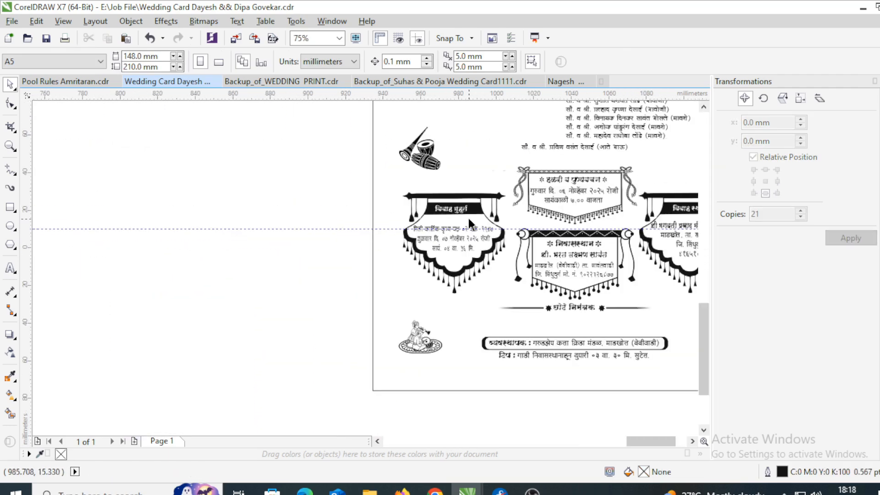
{"action": "scroll", "coordinate": [469, 218], "scroll_direction": "down", "scroll_amount": 1}
{"action": "scroll", "coordinate": [453, 315], "scroll_direction": "up", "scroll_amount": 1}
- Delete the organiser line, centre the departure note in its box, and move the box off the card
{"action": "left_click", "coordinate": [523, 299]}
{"action": "key", "text": "Delete"}
{"action": "left_click", "coordinate": [560, 306]}
{"action": "left_click", "coordinate": [594, 298], "text": "shift"}
{"action": "key", "text": "e"}
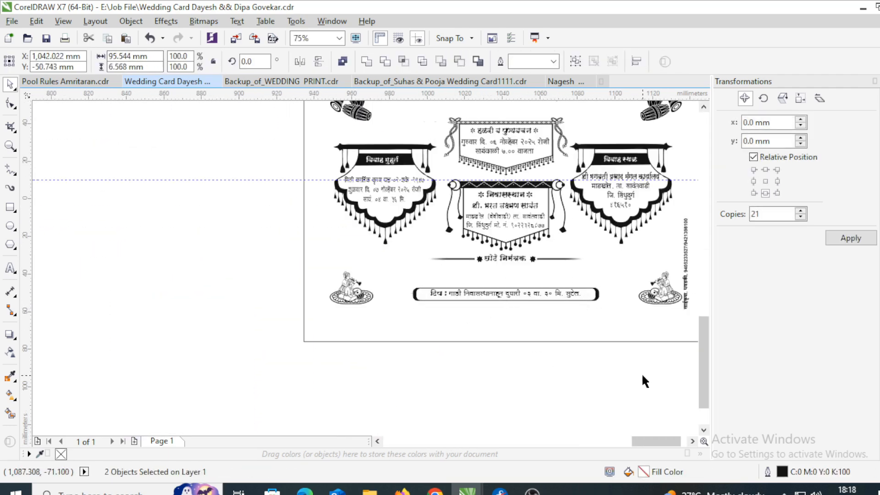
{"action": "left_click_drag", "start_coordinate": [643, 376], "coordinate": [399, 277]}
{"action": "scroll", "coordinate": [505, 298], "scroll_direction": "down", "scroll_amount": 1}
- Move the second reference card next to the first card
{"action": "left_click_drag", "start_coordinate": [517, 297], "coordinate": [231, 324]}
{"action": "scroll", "coordinate": [472, 297], "scroll_direction": "down", "scroll_amount": 2}
{"action": "left_click_drag", "start_coordinate": [408, 304], "coordinate": [193, 287]}
{"action": "left_click_drag", "start_coordinate": [560, 341], "coordinate": [434, 208]}
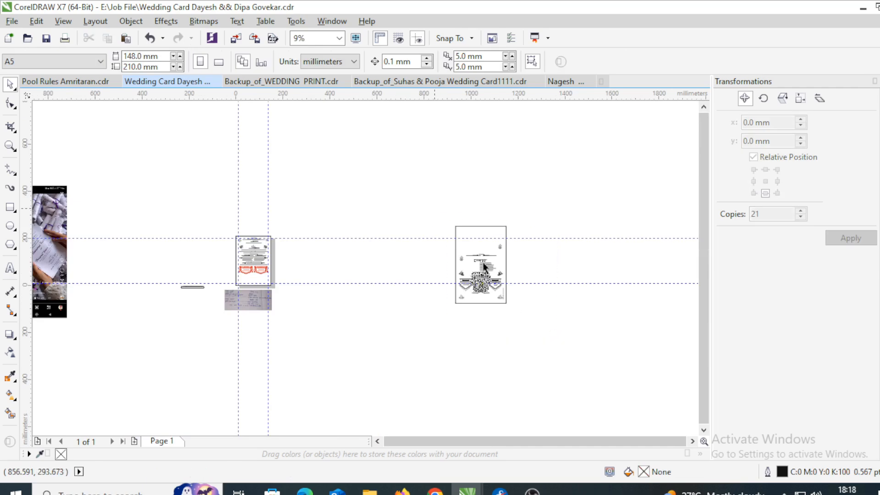
{"action": "left_click_drag", "start_coordinate": [484, 266], "coordinate": [309, 266]}
- Place the departure note box at the bottom of the first card
{"action": "left_click", "coordinate": [199, 291]}
{"action": "scroll", "coordinate": [200, 293], "scroll_direction": "up", "scroll_amount": 2}
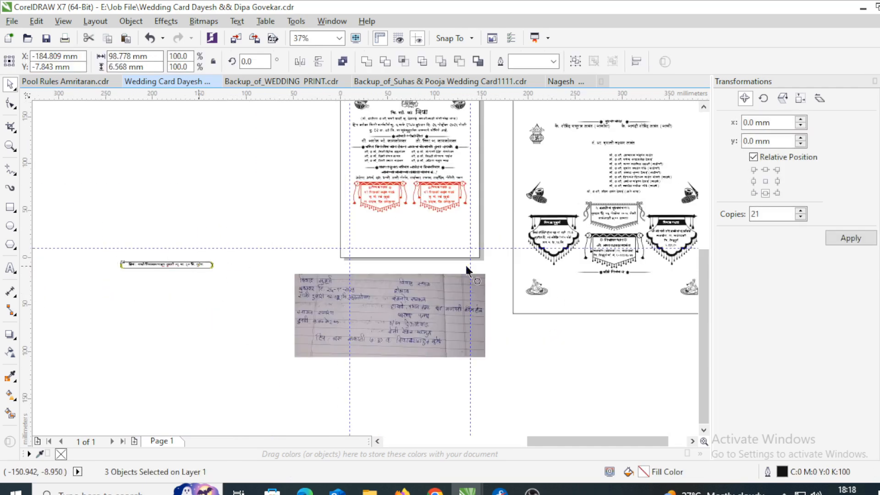
{"action": "left_click_drag", "start_coordinate": [466, 267], "coordinate": [440, 244]}
{"action": "scroll", "coordinate": [432, 240], "scroll_direction": "up", "scroll_amount": 3}
{"action": "scroll", "coordinate": [419, 263], "scroll_direction": "down", "scroll_amount": 2}
{"action": "left_click", "coordinate": [538, 244]}
{"action": "scroll", "coordinate": [333, 351], "scroll_direction": "down", "scroll_amount": 1}
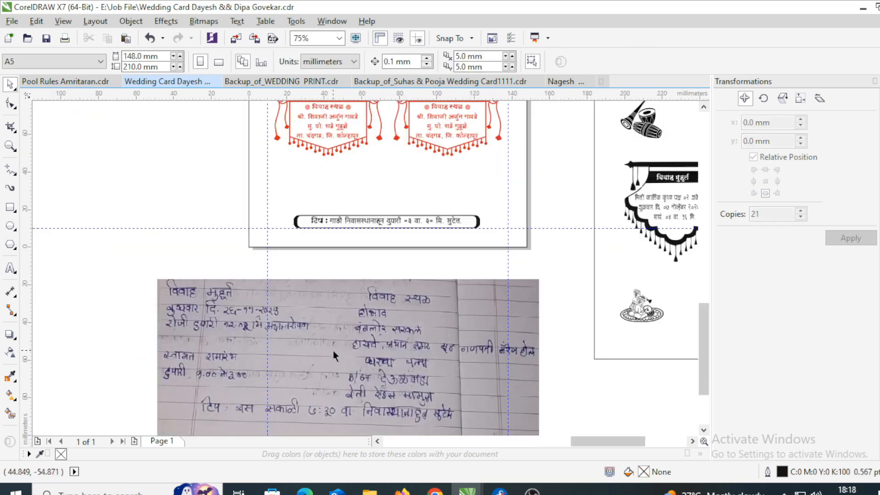
- Replace the word दुपारी with सकाळी in the departure note
{"action": "left_click", "coordinate": [370, 227]}
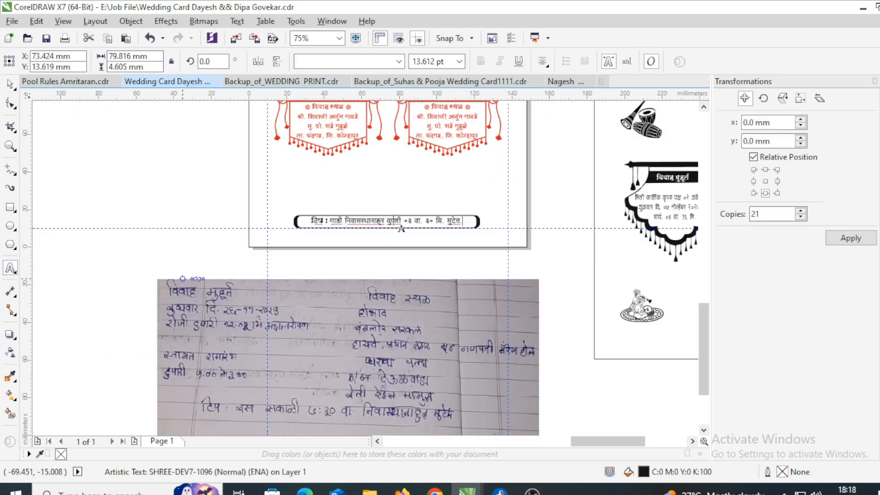
{"action": "scroll", "coordinate": [393, 220], "scroll_direction": "up", "scroll_amount": 3}
{"action": "double_click", "coordinate": [395, 224]}
{"action": "key", "text": "Scroll_Lock"}
{"action": "type", "text": "सकाळी ०३ वा. ३"}
{"action": "scroll", "coordinate": [329, 242], "scroll_direction": "down", "scroll_amount": 3}
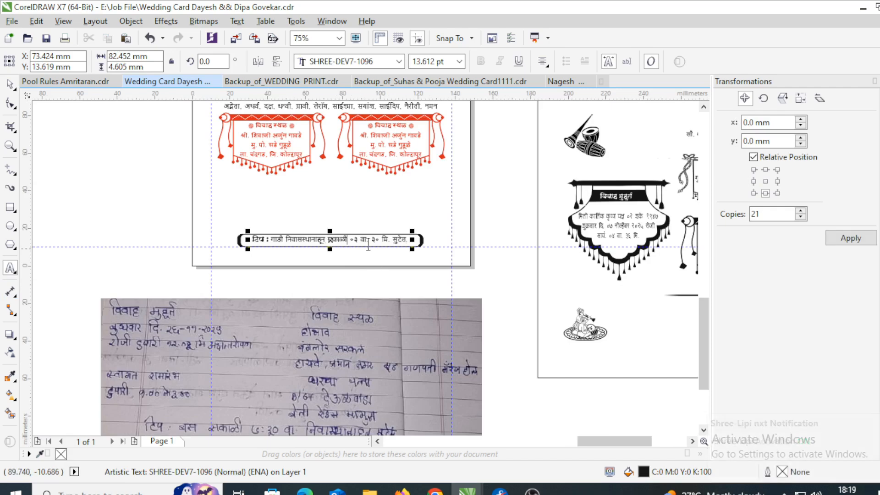
{"action": "scroll", "coordinate": [368, 244], "scroll_direction": "up", "scroll_amount": 2}
- Change the departure time to ०७ वा. and finish editing the note
{"action": "left_click_drag", "start_coordinate": [368, 244], "coordinate": [282, 242]}
{"action": "type", "text": "०७."}
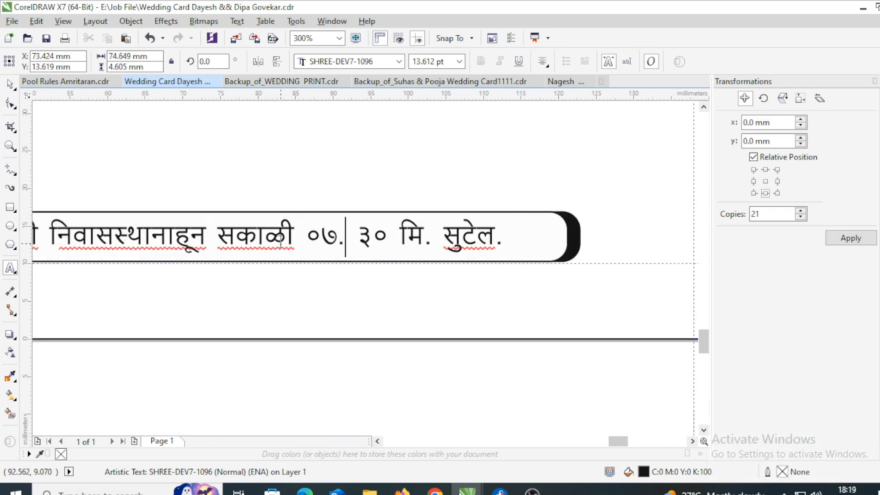
{"action": "key", "text": "Delete"}
{"action": "scroll", "coordinate": [311, 228], "scroll_direction": "down", "scroll_amount": 2}
{"action": "scroll", "coordinate": [335, 233], "scroll_direction": "up", "scroll_amount": 2}
{"action": "left_click_drag", "start_coordinate": [338, 225], "coordinate": [268, 216]}
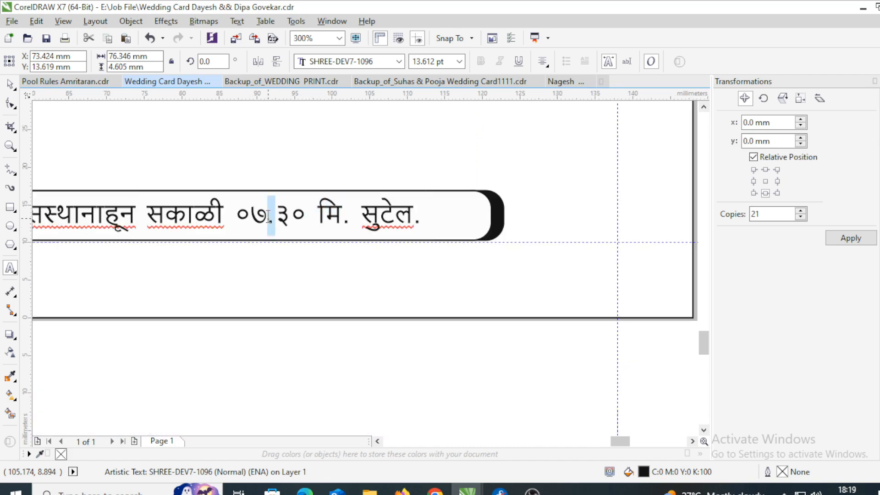
{"action": "type", "text": "वा."}
{"action": "key", "text": "ctrl+space"}
- Centre the note text horizontally on the page
{"action": "scroll", "coordinate": [392, 247], "scroll_direction": "down", "scroll_amount": 2}
{"action": "scroll", "coordinate": [346, 240], "scroll_direction": "up", "scroll_amount": 1}
{"action": "key", "text": "Scroll_Lock"}
{"action": "left_click", "coordinate": [589, 260], "text": "shift"}
{"action": "key", "text": "c"}
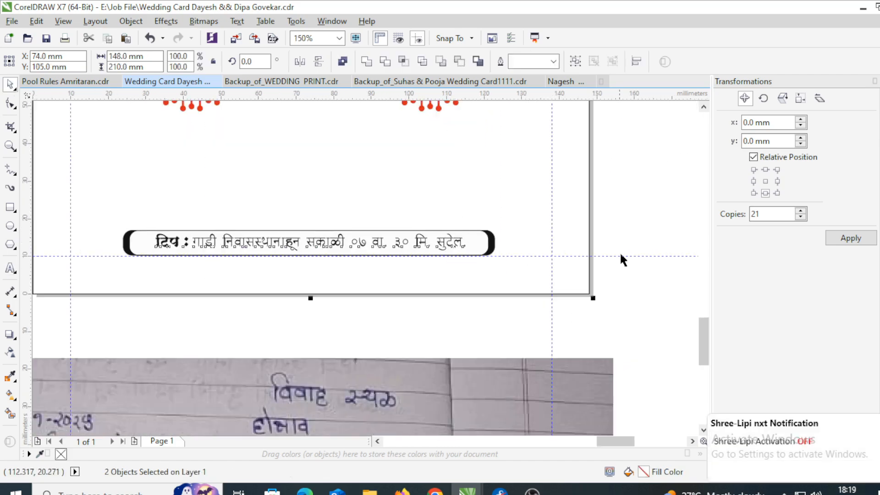
- Narrow the note's rounded box evenly around the text
{"action": "left_click", "coordinate": [488, 241]}
{"action": "scroll", "coordinate": [501, 236], "scroll_direction": "up", "scroll_amount": 1}
{"action": "left_click", "coordinate": [483, 246], "text": "shift"}
{"action": "left_click_drag", "start_coordinate": [494, 248], "coordinate": [468, 248]}
{"action": "scroll", "coordinate": [468, 247], "scroll_direction": "down", "scroll_amount": 1}
- Move the kalash off the reference card to the left
{"action": "scroll", "coordinate": [515, 242], "scroll_direction": "down", "scroll_amount": 1}
{"action": "left_click", "coordinate": [423, 295]}
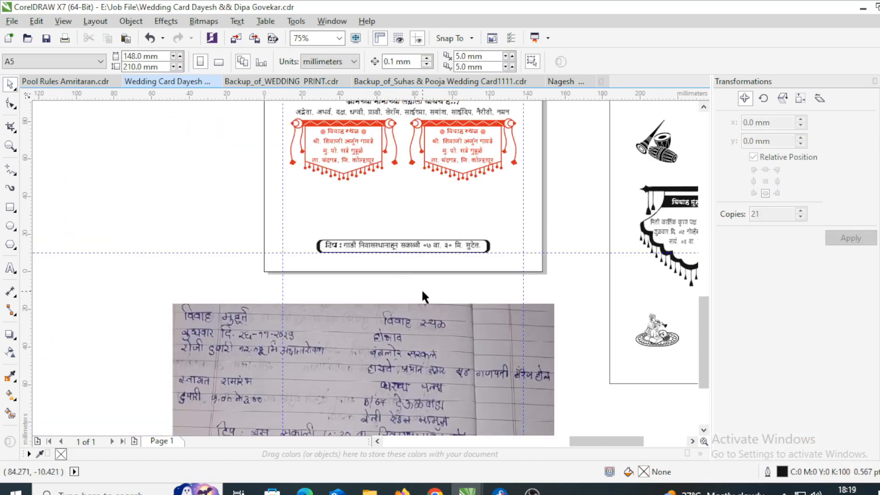
{"action": "scroll", "coordinate": [421, 306], "scroll_direction": "down", "scroll_amount": 1}
{"action": "scroll", "coordinate": [631, 312], "scroll_direction": "up", "scroll_amount": 1}
{"action": "scroll", "coordinate": [631, 312], "scroll_direction": "down", "scroll_amount": 1}
{"action": "left_click_drag", "start_coordinate": [650, 224], "coordinate": [193, 260]}
{"action": "scroll", "coordinate": [645, 303], "scroll_direction": "up", "scroll_amount": 1}
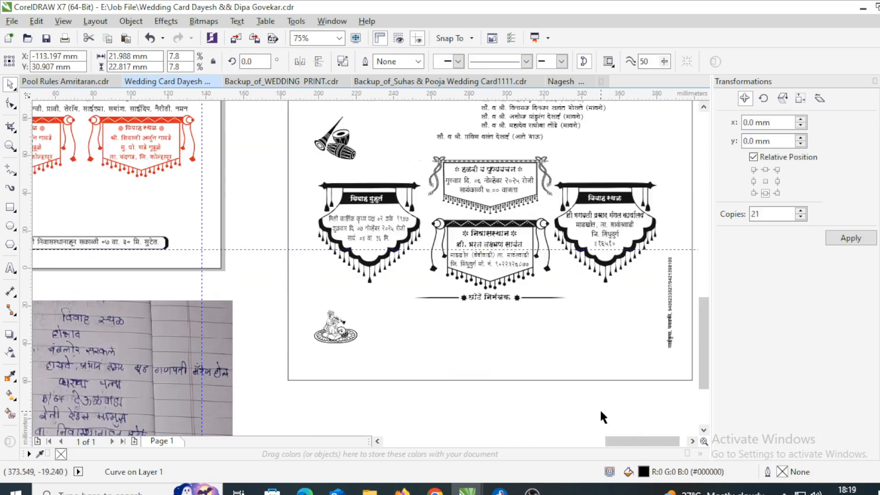
- Delete the centre ornament, left banner, right banner's top and text, tassel, and leftover pieces
{"action": "left_click_drag", "start_coordinate": [420, 217], "coordinate": [419, 213]}
{"action": "key", "text": "Delete"}
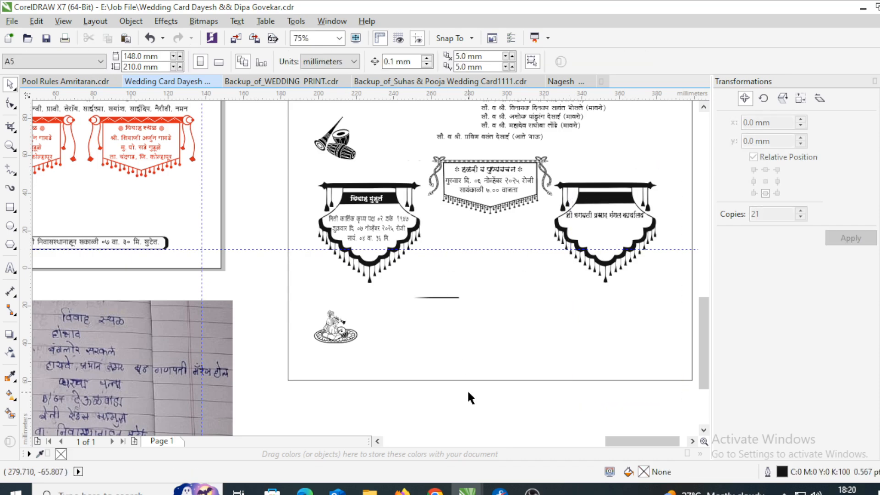
{"action": "left_click_drag", "start_coordinate": [245, 168], "coordinate": [425, 312]}
{"action": "key", "text": "Delete"}
{"action": "scroll", "coordinate": [414, 315], "scroll_direction": "down", "scroll_amount": 1}
{"action": "left_click_drag", "start_coordinate": [562, 315], "coordinate": [417, 177]}
{"action": "key", "text": "Delete"}
{"action": "left_click", "coordinate": [425, 185]}
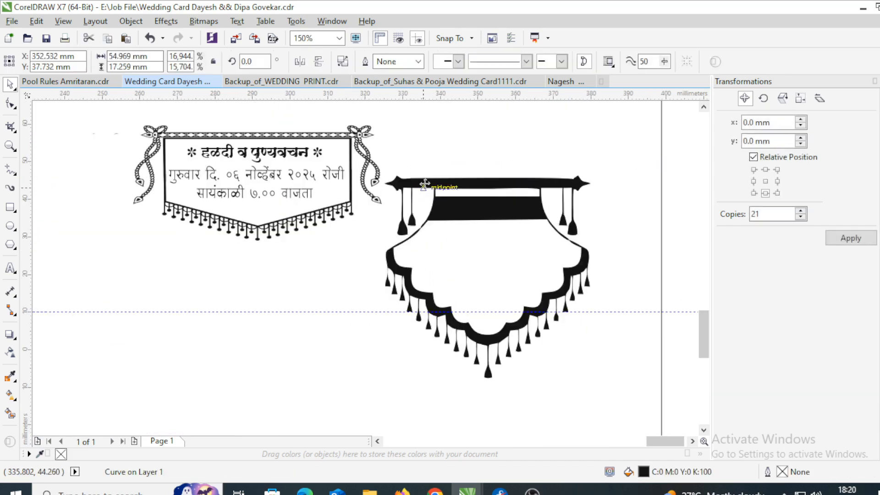
{"action": "key", "text": "Delete"}
{"action": "left_click_drag", "start_coordinate": [578, 323], "coordinate": [367, 227]}
{"action": "key", "text": "Delete"}
- Delete the 11 text lines on the reference card
{"action": "scroll", "coordinate": [476, 256], "scroll_direction": "down", "scroll_amount": 1}
{"action": "scroll", "coordinate": [392, 200], "scroll_direction": "up", "scroll_amount": 1}
{"action": "scroll", "coordinate": [438, 229], "scroll_direction": "down", "scroll_amount": 1}
{"action": "left_click_drag", "start_coordinate": [546, 227], "coordinate": [321, 120]}
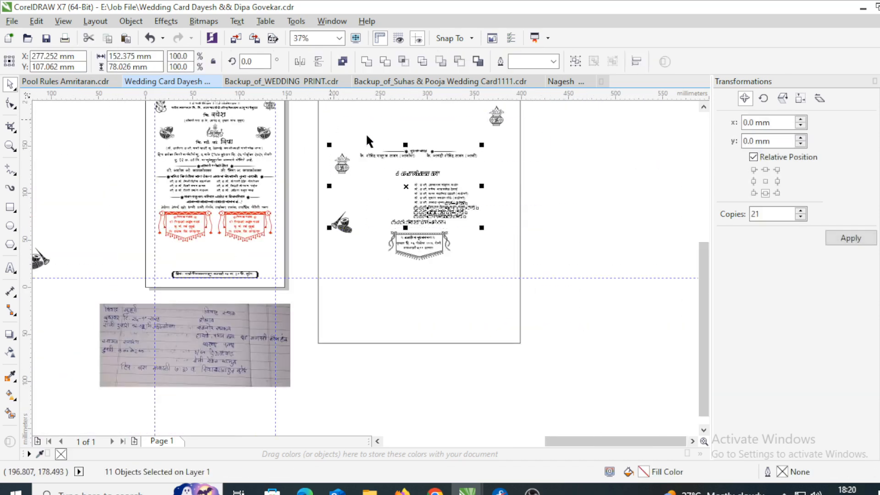
{"action": "key", "text": "Delete"}
- Set the kalash left of the page and delete the instrument ornament and leftover rectangle
{"action": "left_click_drag", "start_coordinate": [504, 120], "coordinate": [71, 257]}
{"action": "left_click", "coordinate": [343, 224]}
{"action": "key", "text": "Delete"}
{"action": "left_click", "coordinate": [519, 238]}
{"action": "key", "text": "Delete"}
{"action": "left_click_drag", "start_coordinate": [535, 302], "coordinate": [377, 243]}
{"action": "left_click", "coordinate": [477, 206]}
{"action": "scroll", "coordinate": [387, 238], "scroll_direction": "up", "scroll_amount": 2}
- Delete the stray squares, group the haldi banner and move it onto the card
{"action": "key", "text": "Delete"}
{"action": "scroll", "coordinate": [371, 192], "scroll_direction": "down", "scroll_amount": 2}
{"action": "left_click_drag", "start_coordinate": [366, 185], "coordinate": [496, 282]}
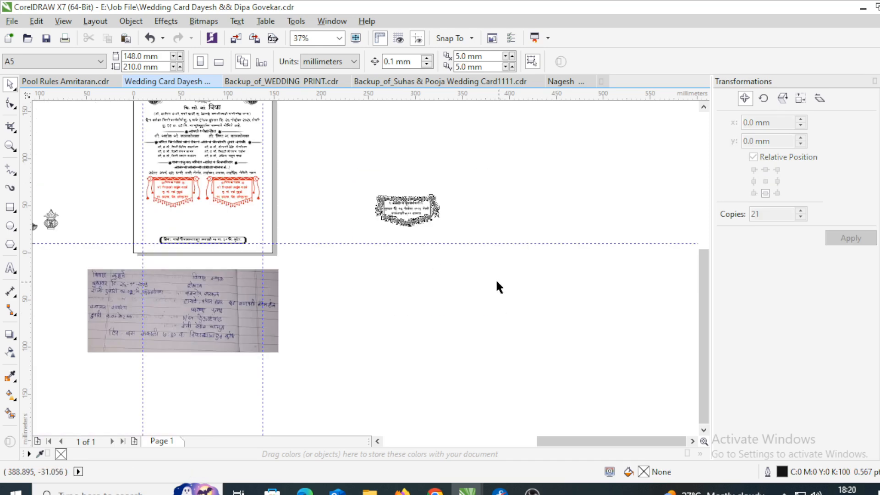
{"action": "key", "text": "ctrl+g"}
{"action": "left_click_drag", "start_coordinate": [418, 208], "coordinate": [218, 219]}
{"action": "scroll", "coordinate": [218, 219], "scroll_direction": "up", "scroll_amount": 3}
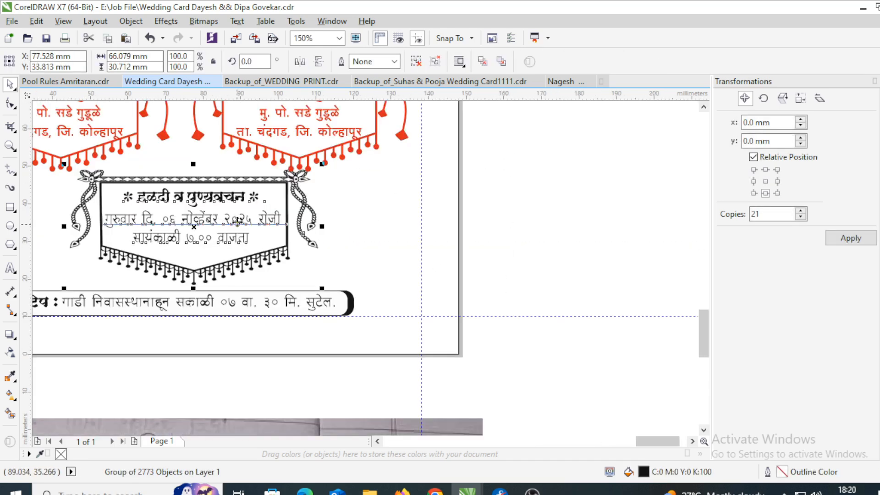
{"action": "scroll", "coordinate": [312, 243], "scroll_direction": "down", "scroll_amount": 1}
- Resize the haldi banner, centre it on the page and lower it toward the note box
{"action": "left_click_drag", "start_coordinate": [319, 268], "coordinate": [310, 264]}
{"action": "scroll", "coordinate": [310, 264], "scroll_direction": "up", "scroll_amount": 1}
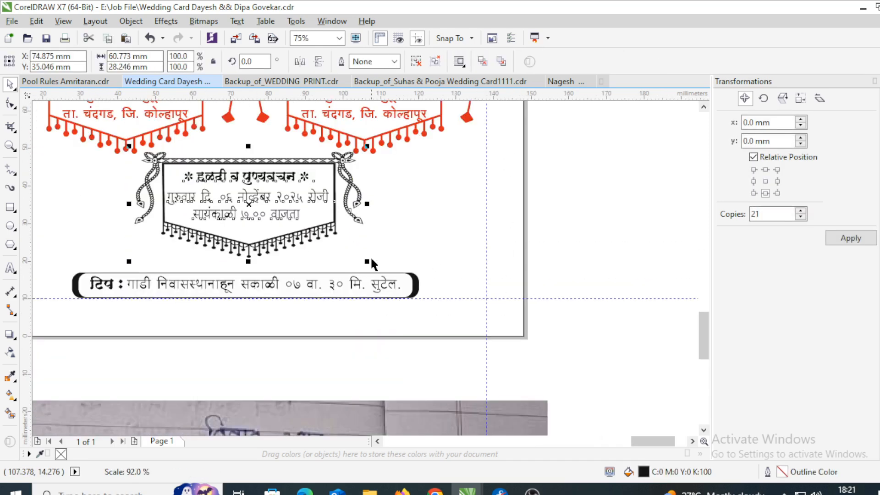
{"action": "left_click_drag", "start_coordinate": [367, 262], "coordinate": [377, 270]}
{"action": "left_click", "coordinate": [524, 197], "text": "shift"}
{"action": "key", "text": "c"}
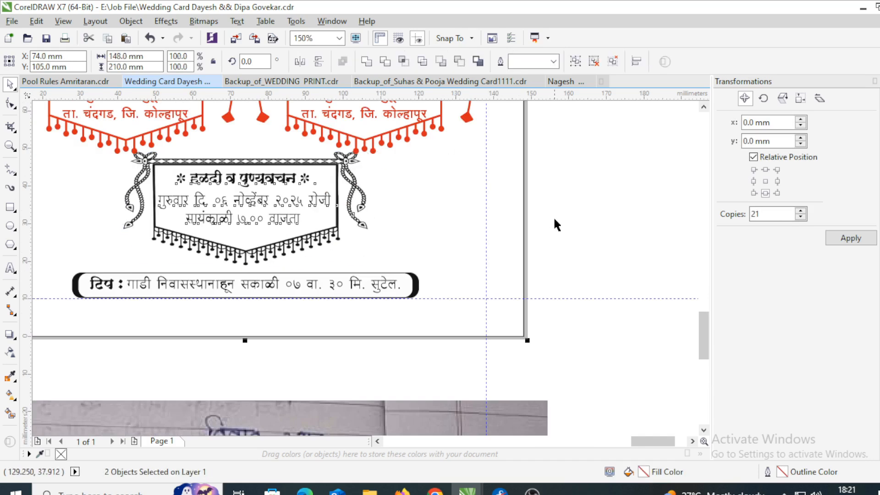
{"action": "left_click", "coordinate": [553, 217]}
{"action": "left_click_drag", "start_coordinate": [295, 208], "coordinate": [295, 218]}
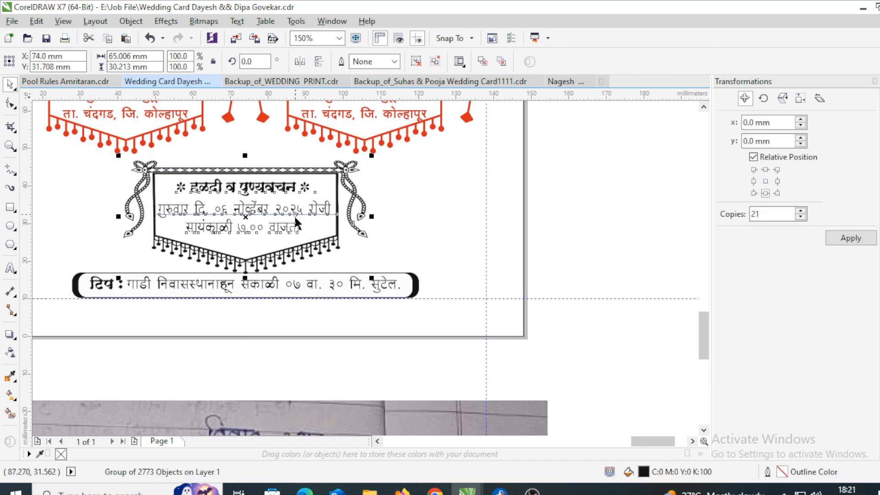
{"action": "left_click", "coordinate": [568, 232]}
- Move the red banners off the page and pull the haldi text out of the banner frame
{"action": "scroll", "coordinate": [323, 293], "scroll_direction": "down", "scroll_amount": 2}
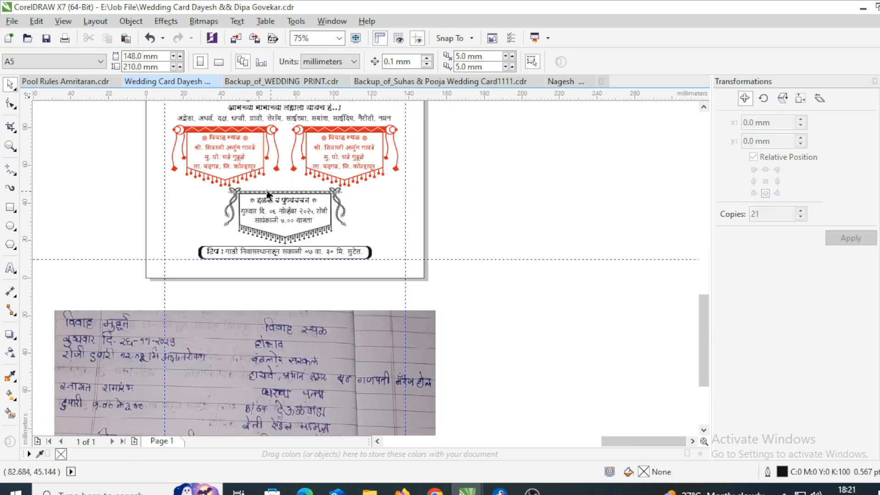
{"action": "left_click_drag", "start_coordinate": [254, 172], "coordinate": [599, 199]}
{"action": "left_click_drag", "start_coordinate": [88, 170], "coordinate": [371, 246]}
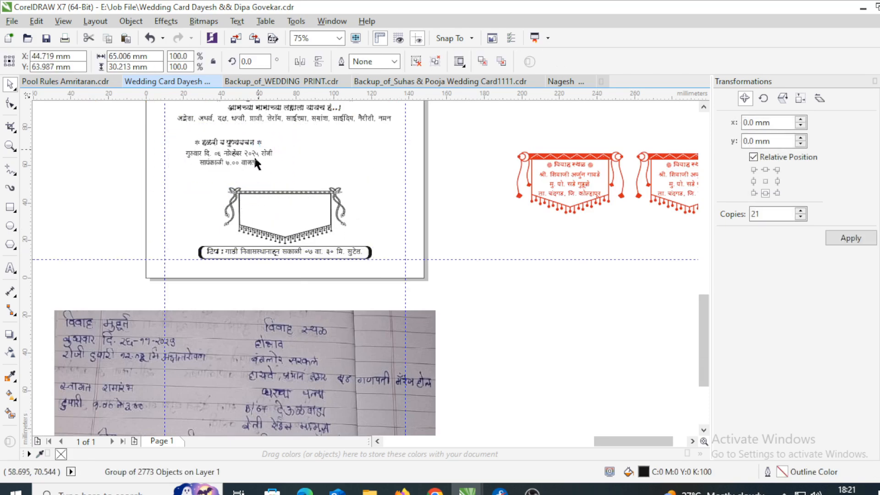
{"action": "scroll", "coordinate": [254, 156], "scroll_direction": "up", "scroll_amount": 2}
{"action": "scroll", "coordinate": [246, 170], "scroll_direction": "down", "scroll_amount": 2}
{"action": "left_click_drag", "start_coordinate": [246, 171], "coordinate": [378, 178]}
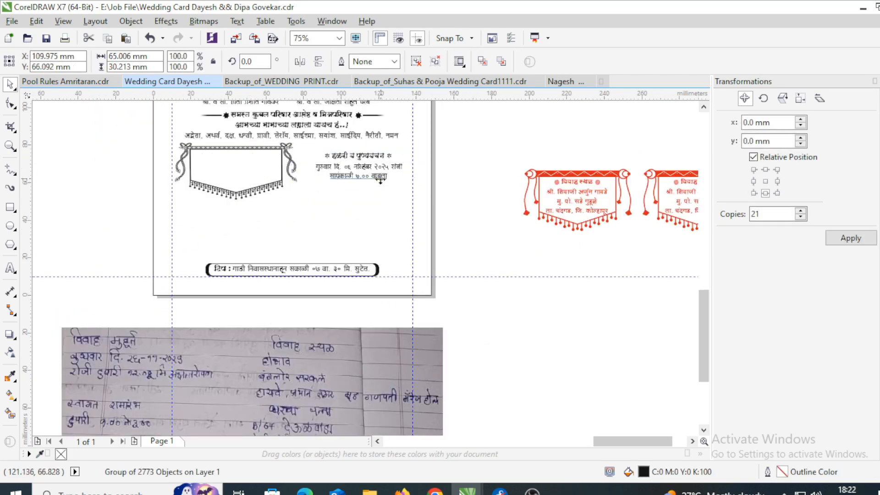
{"action": "scroll", "coordinate": [429, 163], "scroll_direction": "up", "scroll_amount": 1}
{"action": "left_click", "coordinate": [424, 188]}
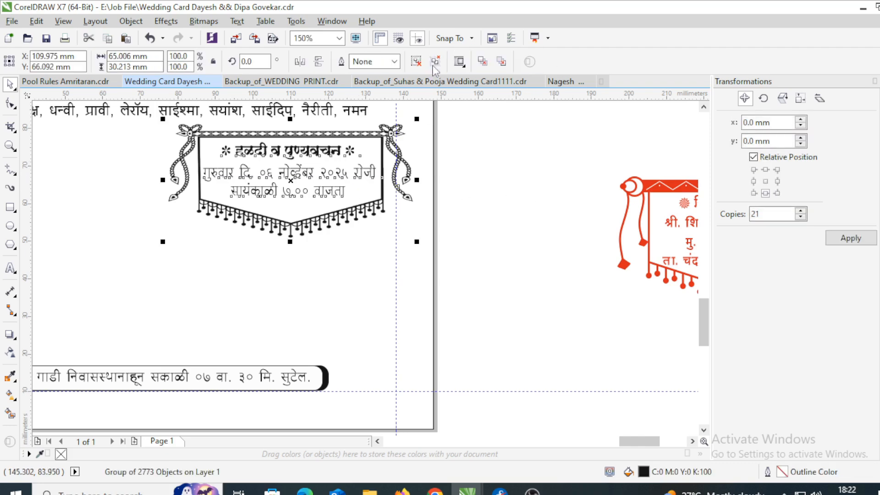
{"action": "double_click", "coordinate": [344, 179]}
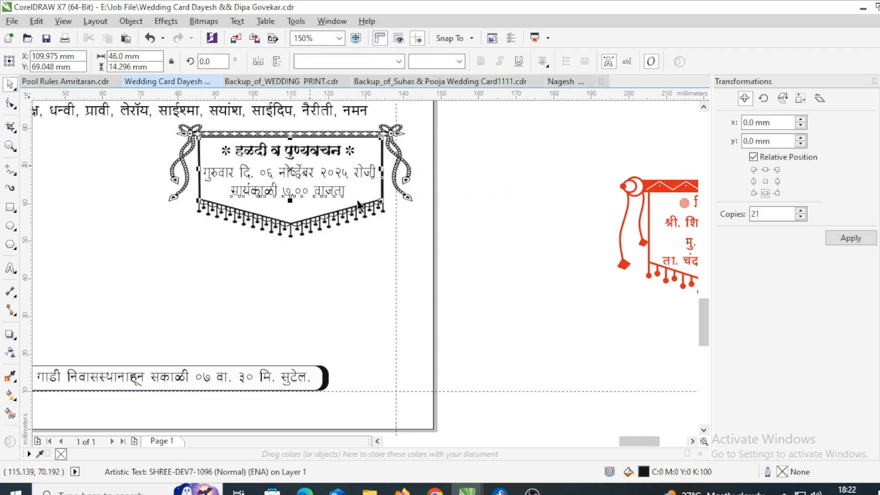
- Delete the haldi text, group and narrow the empty frame, and drop a copy to the left
{"action": "key", "text": "Delete"}
{"action": "left_click_drag", "start_coordinate": [151, 259], "coordinate": [447, 118]}
{"action": "key", "text": "ctrl+g"}
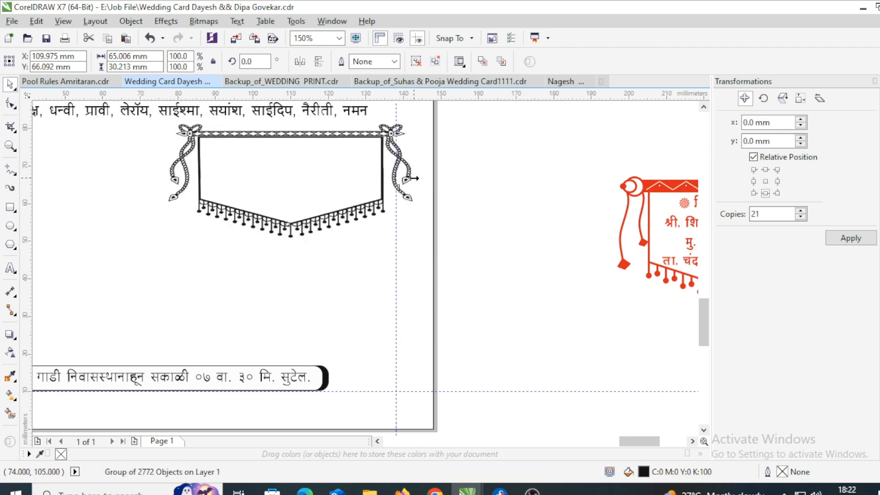
{"action": "left_click_drag", "start_coordinate": [414, 179], "coordinate": [343, 192]}
{"action": "scroll", "coordinate": [533, 183], "scroll_direction": "down", "scroll_amount": 1}
{"action": "right_click", "coordinate": [280, 197]}
{"action": "scroll", "coordinate": [338, 169], "scroll_direction": "up", "scroll_amount": 1}
- Resize the right banner to match and line the pair up toward the page centre
{"action": "left_click", "coordinate": [437, 224]}
{"action": "key", "text": "ctrl+r"}
{"action": "left_click_drag", "start_coordinate": [492, 192], "coordinate": [473, 192]}
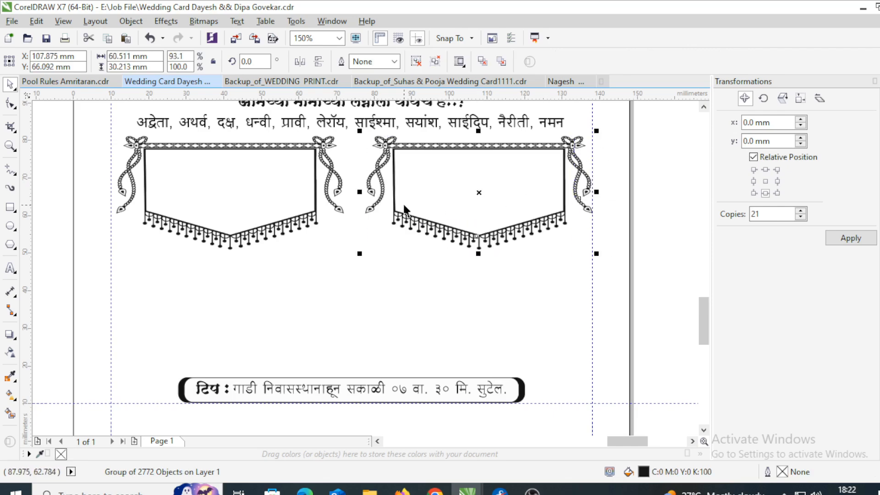
{"action": "scroll", "coordinate": [405, 205], "scroll_direction": "down", "scroll_amount": 1}
{"action": "left_click", "coordinate": [369, 205], "text": "shift"}
{"action": "key", "text": "p"}
- Paste a text block and move it off the page beside the card
{"action": "type", "text": "* हळदी व पुण्यवचन * गुरुवार दि. ०६ नोव्हेंबर २०२५ रोजी सायंकाळी ७.०० वाजता"}
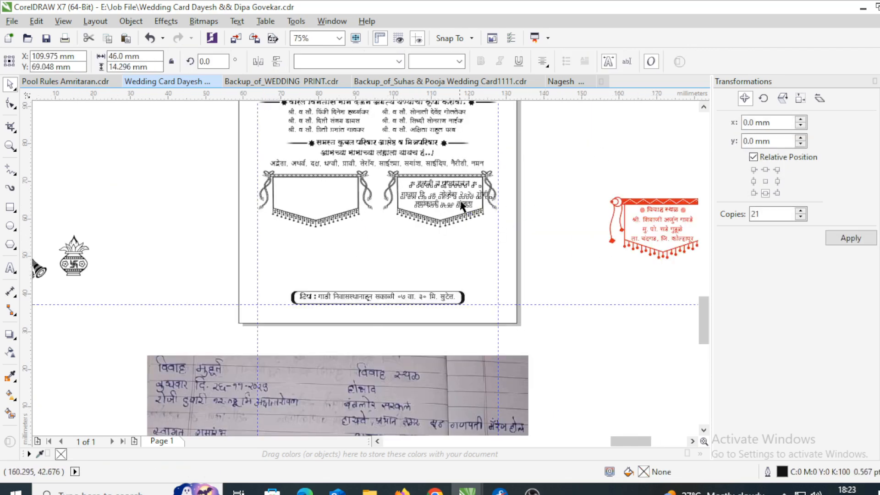
{"action": "scroll", "coordinate": [460, 193], "scroll_direction": "up", "scroll_amount": 2}
{"action": "scroll", "coordinate": [461, 183], "scroll_direction": "down", "scroll_amount": 2}
{"action": "left_click_drag", "start_coordinate": [460, 196], "coordinate": [587, 157]}
{"action": "scroll", "coordinate": [379, 190], "scroll_direction": "down", "scroll_amount": 1}
{"action": "scroll", "coordinate": [310, 306], "scroll_direction": "up", "scroll_amount": 1}
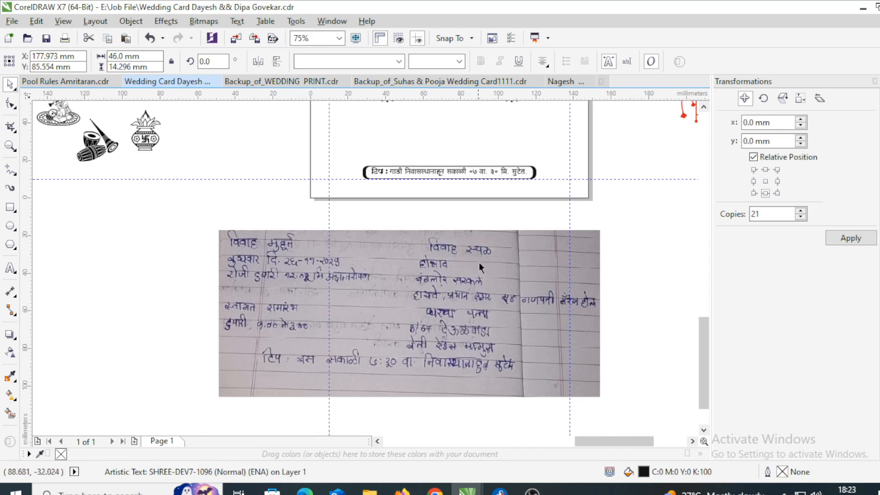
{"action": "scroll", "coordinate": [491, 222], "scroll_direction": "up", "scroll_amount": 2}
- Group the two top banners and drop a copy of the pair below them
{"action": "left_click_drag", "start_coordinate": [270, 108], "coordinate": [511, 193]}
{"action": "left_click", "coordinate": [484, 156]}
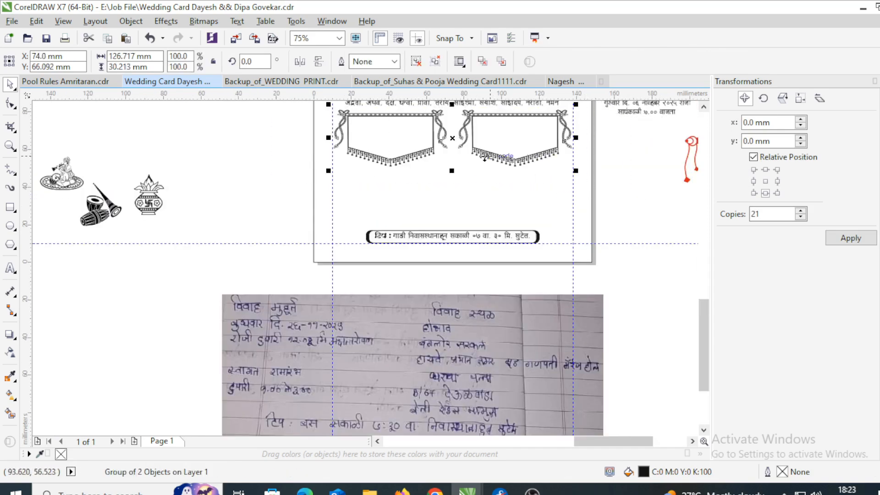
{"action": "left_click_drag", "start_coordinate": [456, 196], "coordinate": [457, 202]}
{"action": "right_click", "coordinate": [457, 202]}
{"action": "left_click", "coordinate": [639, 208]}
{"action": "scroll", "coordinate": [470, 206], "scroll_direction": "down", "scroll_amount": 2}
{"action": "scroll", "coordinate": [478, 197], "scroll_direction": "up", "scroll_amount": 1}
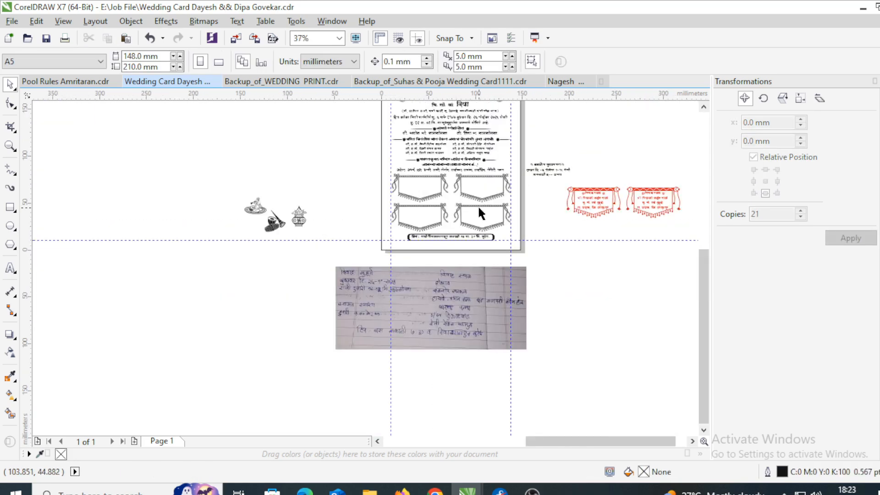
- Move the drum-and-shehnai clipart between the banners
{"action": "scroll", "coordinate": [282, 224], "scroll_direction": "up", "scroll_amount": 2}
{"action": "left_click_drag", "start_coordinate": [246, 227], "coordinate": [277, 217]}
{"action": "scroll", "coordinate": [626, 193], "scroll_direction": "up", "scroll_amount": 4}
{"action": "scroll", "coordinate": [450, 236], "scroll_direction": "down", "scroll_amount": 3}
- Retype the three-line text block with the विवाह मुहूर्त heading and बुधवार date-and-time lines
{"action": "left_click", "coordinate": [660, 252]}
{"action": "left_click", "coordinate": [276, 272]}
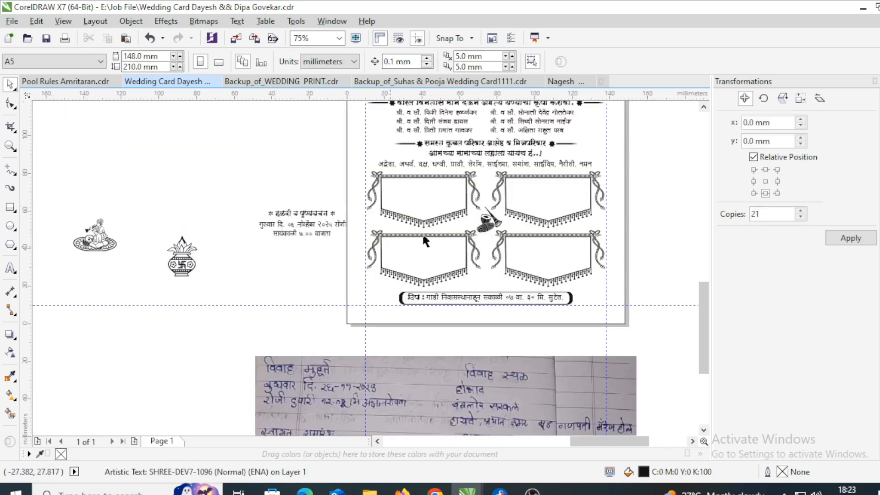
{"action": "left_click", "coordinate": [303, 225]}
{"action": "scroll", "coordinate": [326, 214], "scroll_direction": "up", "scroll_amount": 1}
{"action": "left_click_drag", "start_coordinate": [331, 212], "coordinate": [228, 218]}
{"action": "type", "text": "विवाह"}
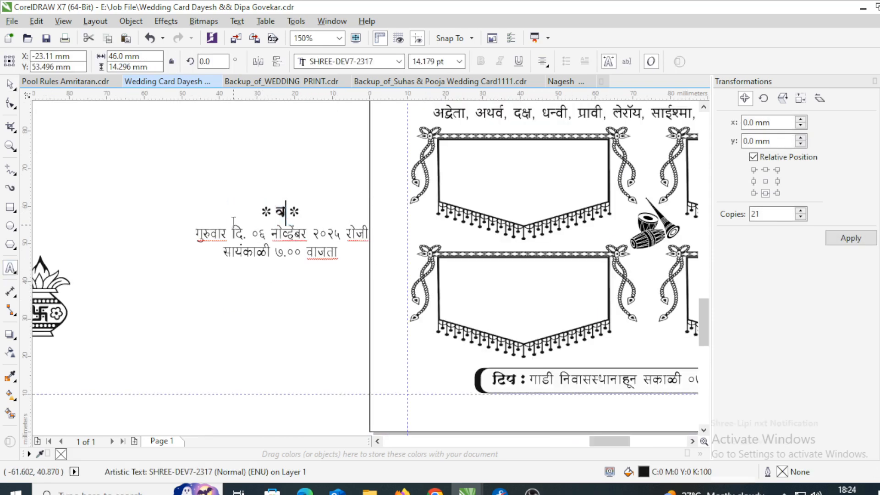
{"action": "scroll", "coordinate": [300, 231], "scroll_direction": "down", "scroll_amount": 1}
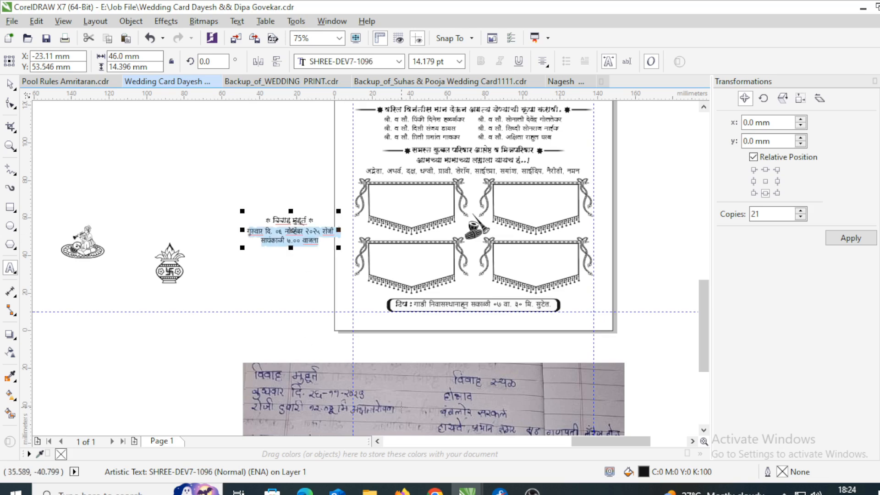
{"action": "type", "text": "बुधवा"}
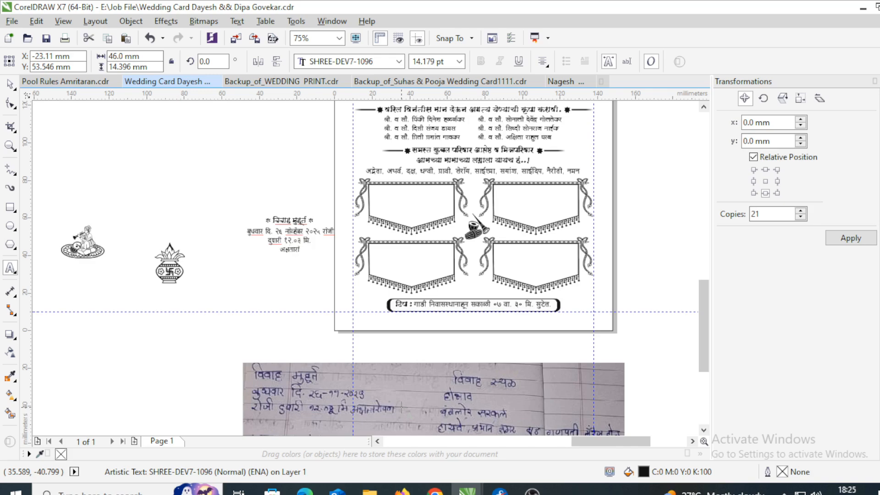
- Move the muhurat text into the top-left banner and narrow it to fit
{"action": "key", "text": "ctrl+space"}
{"action": "scroll", "coordinate": [283, 225], "scroll_direction": "up", "scroll_amount": 1}
{"action": "left_click_drag", "start_coordinate": [308, 225], "coordinate": [547, 165]}
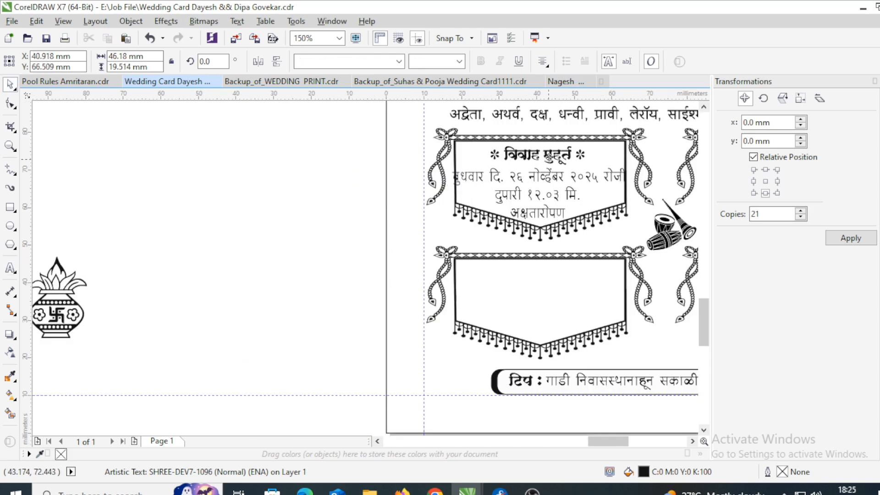
{"action": "scroll", "coordinate": [632, 183], "scroll_direction": "up", "scroll_amount": 1}
{"action": "left_click_drag", "start_coordinate": [617, 197], "coordinate": [599, 214]}
{"action": "scroll", "coordinate": [468, 220], "scroll_direction": "down", "scroll_amount": 1}
- Move the handwritten notes photo up the page
{"action": "left_click", "coordinate": [502, 130]}
{"action": "scroll", "coordinate": [258, 218], "scroll_direction": "down", "scroll_amount": 2}
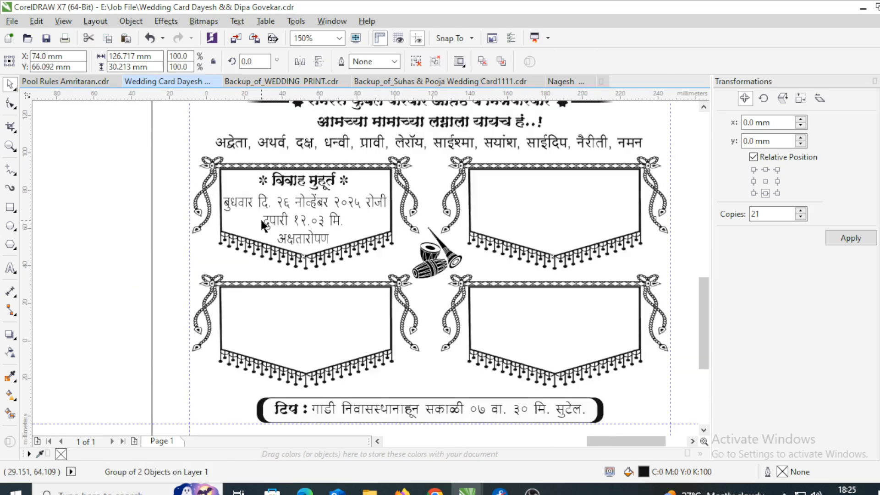
{"action": "left_click", "coordinate": [334, 393]}
{"action": "left_click_drag", "start_coordinate": [334, 393], "coordinate": [334, 355]}
- Drop a copy of the muhurat text into the top-right banner
{"action": "left_click_drag", "start_coordinate": [304, 227], "coordinate": [429, 218]}
{"action": "right_click", "coordinate": [429, 218]}
{"action": "scroll", "coordinate": [436, 212], "scroll_direction": "up", "scroll_amount": 2}
{"action": "key", "text": "Right"}
{"action": "scroll", "coordinate": [355, 268], "scroll_direction": "down", "scroll_amount": 2}
- Raise the notes photo near the banners and bring it in front of everything
{"action": "left_click_drag", "start_coordinate": [328, 386], "coordinate": [325, 315]}
{"action": "scroll", "coordinate": [323, 306], "scroll_direction": "up", "scroll_amount": 1}
{"action": "key", "text": "shift+Page_Up"}
{"action": "scroll", "coordinate": [377, 201], "scroll_direction": "down", "scroll_amount": 1}
{"action": "scroll", "coordinate": [347, 292], "scroll_direction": "up", "scroll_amount": 1}
- Replace the copied detail lines with the venue address ending गणपती मॅरेज हॉल
{"action": "double_click", "coordinate": [381, 176]}
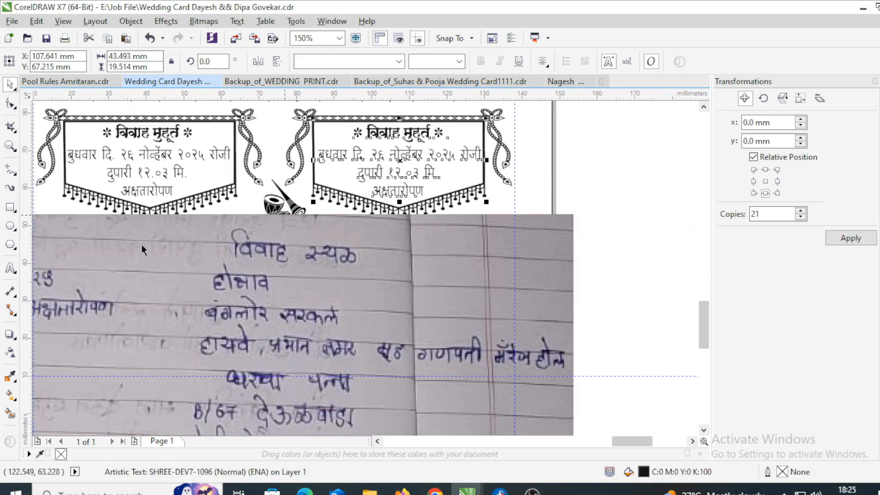
{"action": "left_click_drag", "start_coordinate": [423, 190], "coordinate": [320, 154]}
{"action": "type", "text": "होभ"}
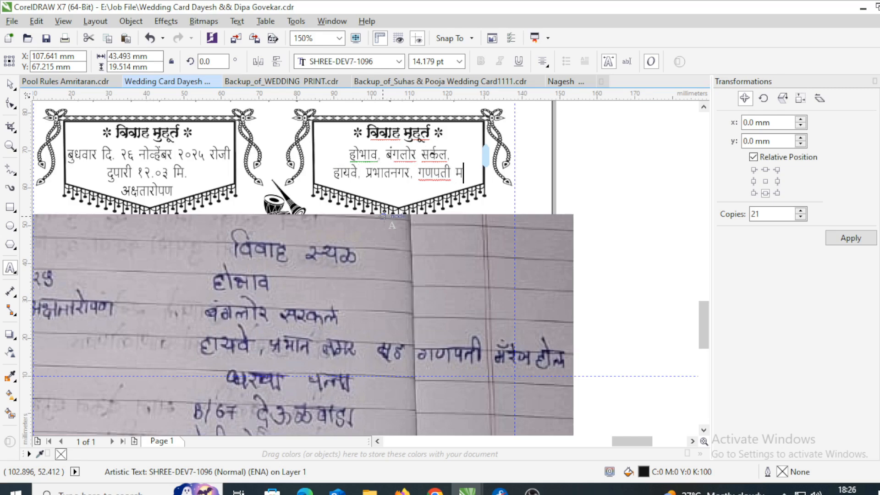
{"action": "type", "text": "हॉल"}
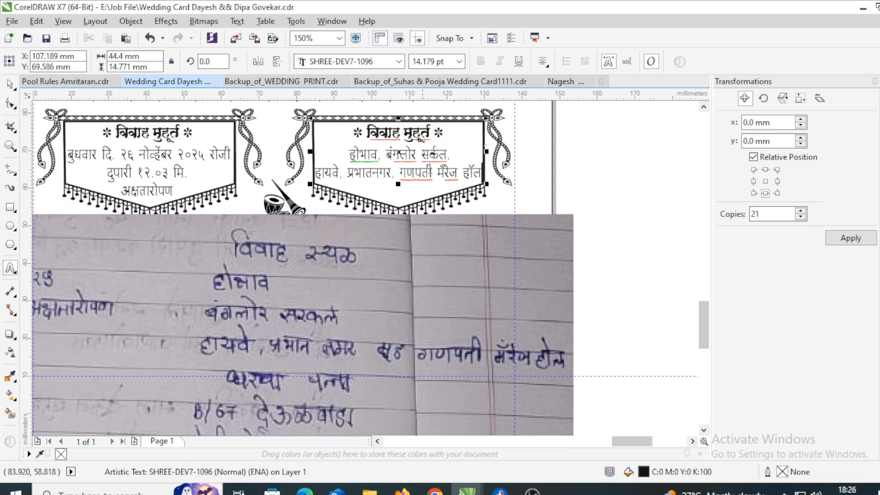
{"action": "key", "text": "Up"}
{"action": "key", "text": "Delete"}
{"action": "left_click", "coordinate": [415, 153]}
{"action": "key", "text": "Return"}
- Select the notes photo for reshaping with the Shape tool
{"action": "scroll", "coordinate": [300, 217], "scroll_direction": "down", "scroll_amount": 1}
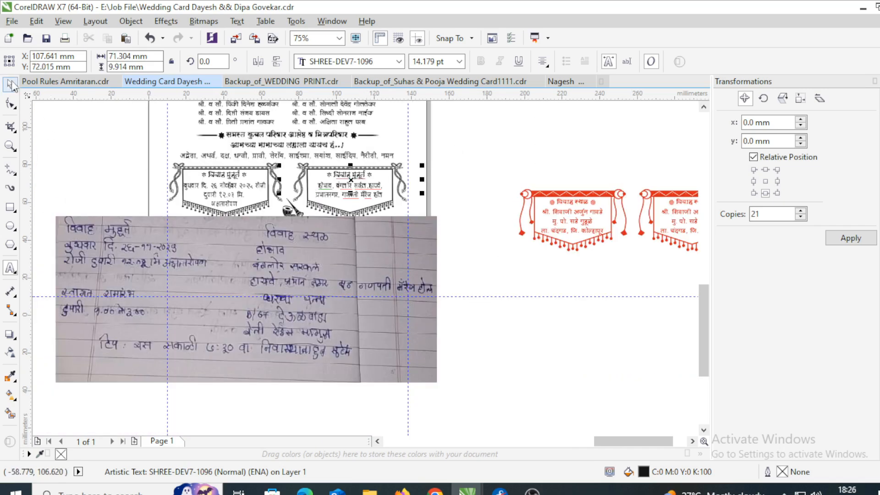
{"action": "left_click", "coordinate": [10, 84]}
{"action": "left_click", "coordinate": [68, 229]}
{"action": "key", "text": "F10"}
- Crop the notes photo down to reveal the lower banners
{"action": "left_click_drag", "start_coordinate": [47, 212], "coordinate": [447, 229]}
{"action": "left_click_drag", "start_coordinate": [436, 216], "coordinate": [441, 292]}
{"action": "left_click", "coordinate": [10, 84]}
- Drop a copy of the muhurat text into the lower-left banner
{"action": "left_click", "coordinate": [237, 192]}
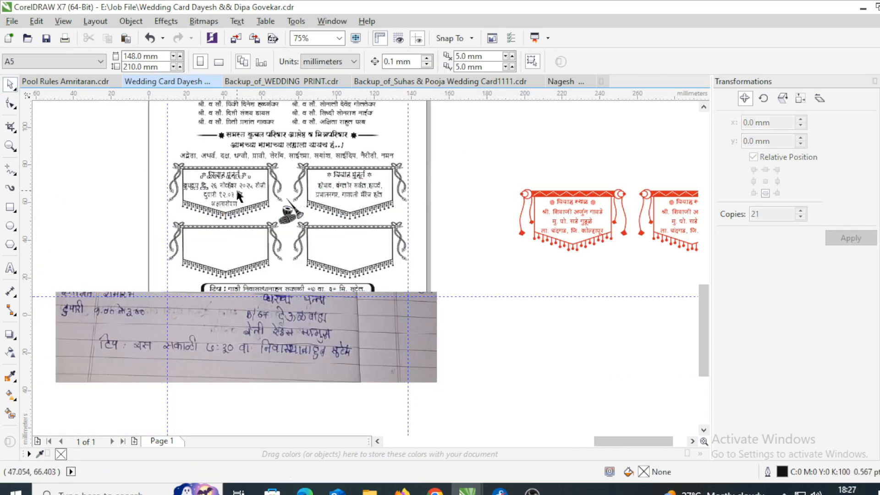
{"action": "left_click_drag", "start_coordinate": [237, 192], "coordinate": [237, 251]}
{"action": "right_click", "coordinate": [237, 251]}
{"action": "scroll", "coordinate": [236, 248], "scroll_direction": "up", "scroll_amount": 1}
{"action": "scroll", "coordinate": [237, 247], "scroll_direction": "down", "scroll_amount": 1}
{"action": "left_click", "coordinate": [533, 269]}
{"action": "left_click", "coordinate": [216, 235]}
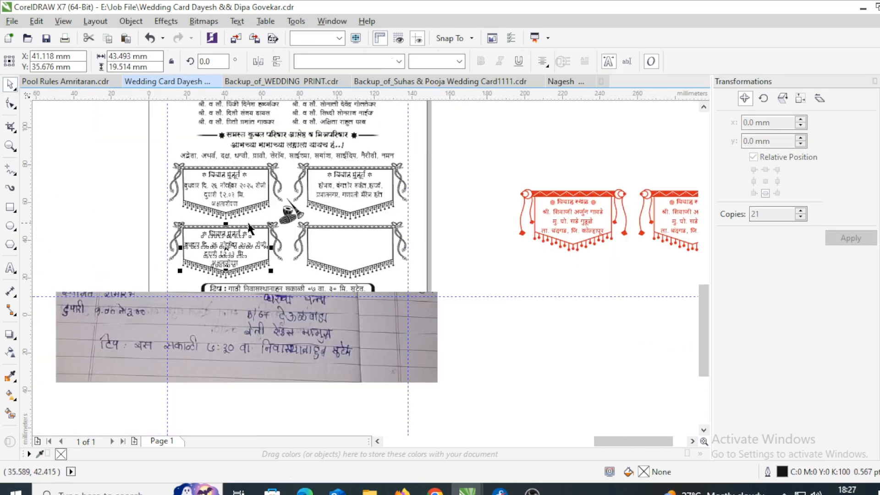
- Retitle it स्वागत समारंभ with the line दुपारी १.०० ते ३.०० पर्यंत
{"action": "scroll", "coordinate": [249, 228], "scroll_direction": "up", "scroll_amount": 3}
{"action": "left_click_drag", "start_coordinate": [277, 229], "coordinate": [146, 228]}
{"action": "type", "text": "स्वागत सम"}
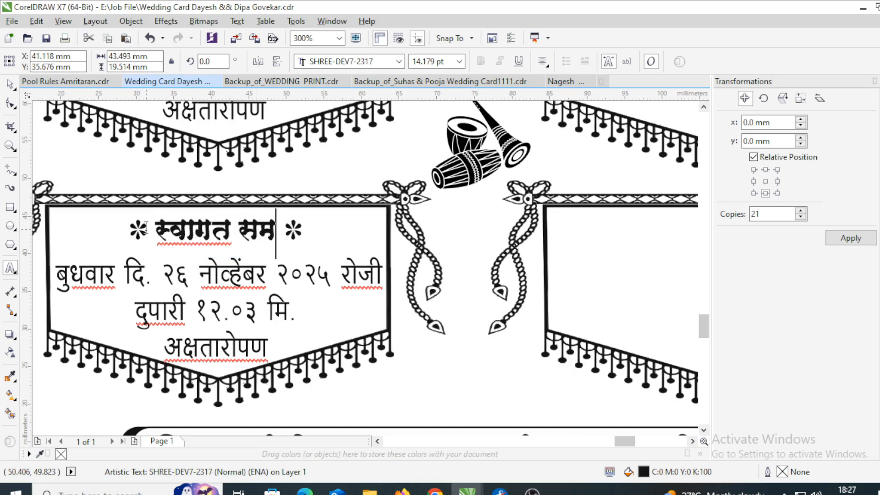
{"action": "type", "text": "ारंभ"}
{"action": "scroll", "coordinate": [145, 228], "scroll_direction": "down", "scroll_amount": 3}
{"action": "scroll", "coordinate": [193, 231], "scroll_direction": "up", "scroll_amount": 2}
{"action": "left_click_drag", "start_coordinate": [296, 267], "coordinate": [193, 231]}
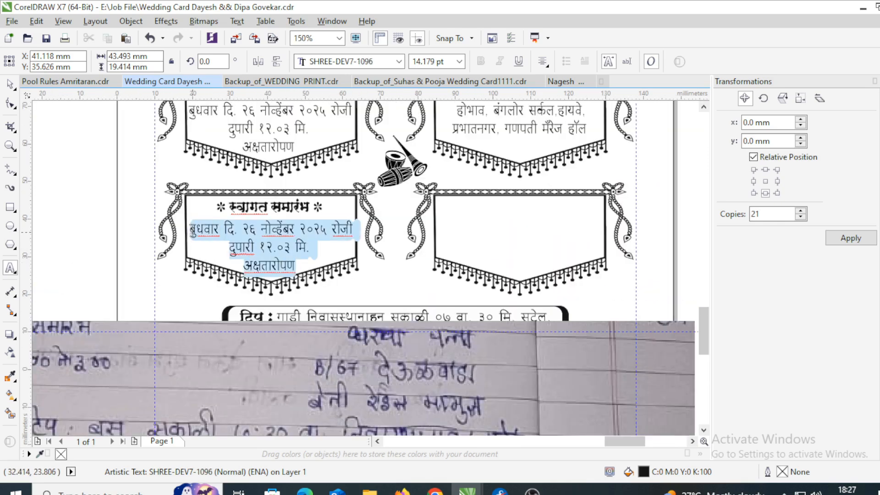
{"action": "type", "text": "दुपारी १.०० ते ३.००"}
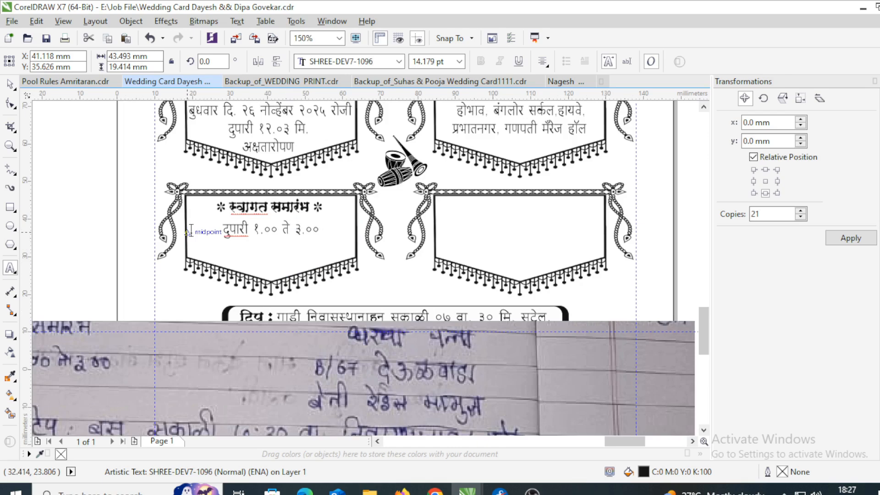
{"action": "type", "text": "ंत"}
{"action": "scroll", "coordinate": [188, 308], "scroll_direction": "down", "scroll_amount": 1}
- Copy the reception text into the lower-right banner and retitle it घरचा पत्ता
{"action": "key", "text": "ctrl+space"}
{"action": "left_click", "coordinate": [341, 386]}
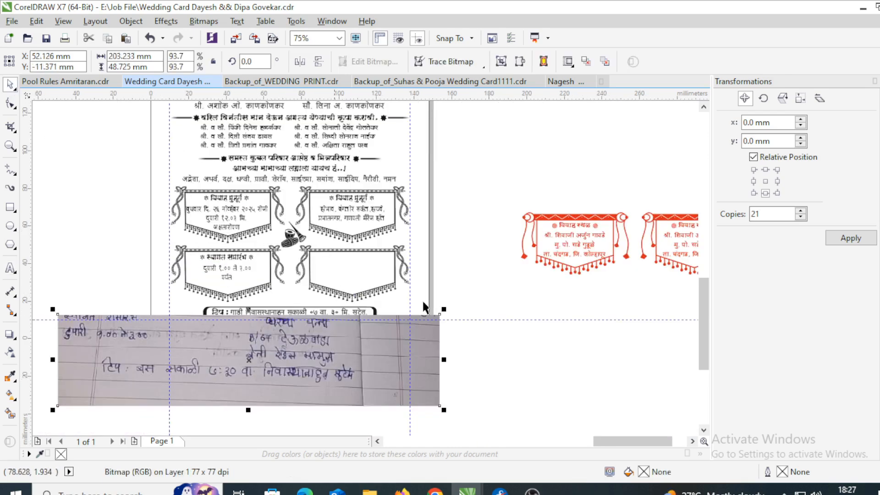
{"action": "left_click", "coordinate": [240, 268]}
{"action": "scroll", "coordinate": [240, 268], "scroll_direction": "up", "scroll_amount": 2}
{"action": "scroll", "coordinate": [232, 285], "scroll_direction": "down", "scroll_amount": 2}
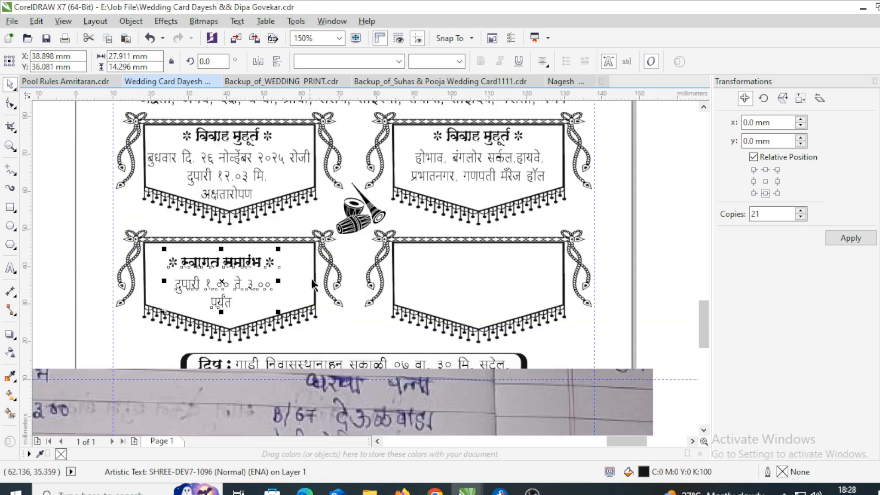
{"action": "left_click_drag", "start_coordinate": [256, 266], "coordinate": [380, 263]}
{"action": "double_click", "coordinate": [504, 273]}
{"action": "scroll", "coordinate": [489, 261], "scroll_direction": "up", "scroll_amount": 2}
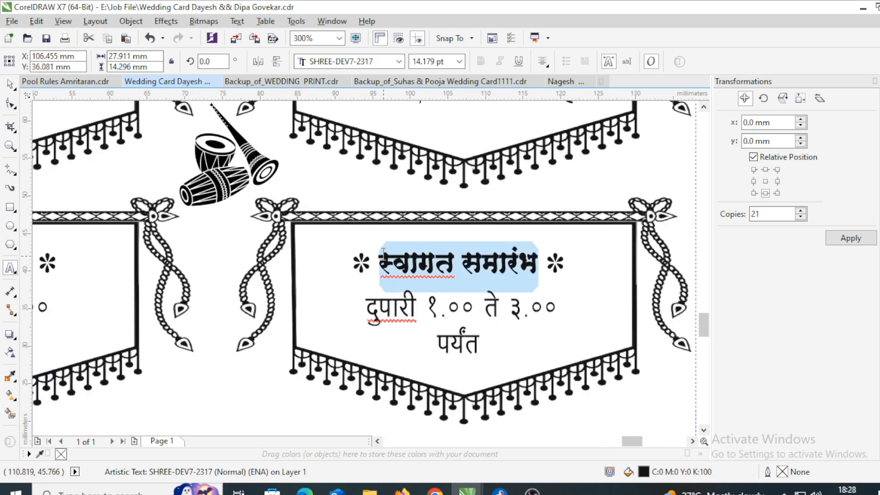
{"action": "type", "text": "घरचा पत्ता"}
{"action": "scroll", "coordinate": [383, 254], "scroll_direction": "down", "scroll_amount": 2}
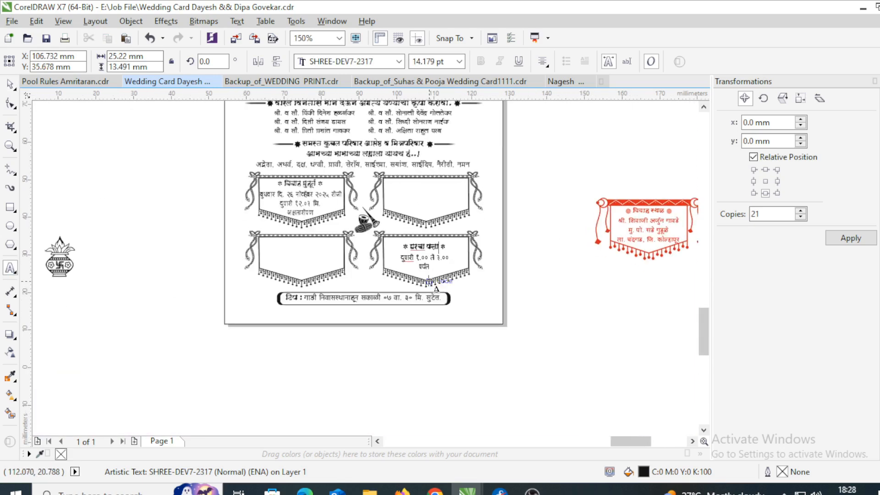
- Replace the time lines with the home address, putting the house number on its own line
{"action": "scroll", "coordinate": [421, 278], "scroll_direction": "up", "scroll_amount": 1}
{"action": "left_click", "coordinate": [423, 255]}
{"action": "left_click_drag", "start_coordinate": [370, 235], "coordinate": [433, 257]}
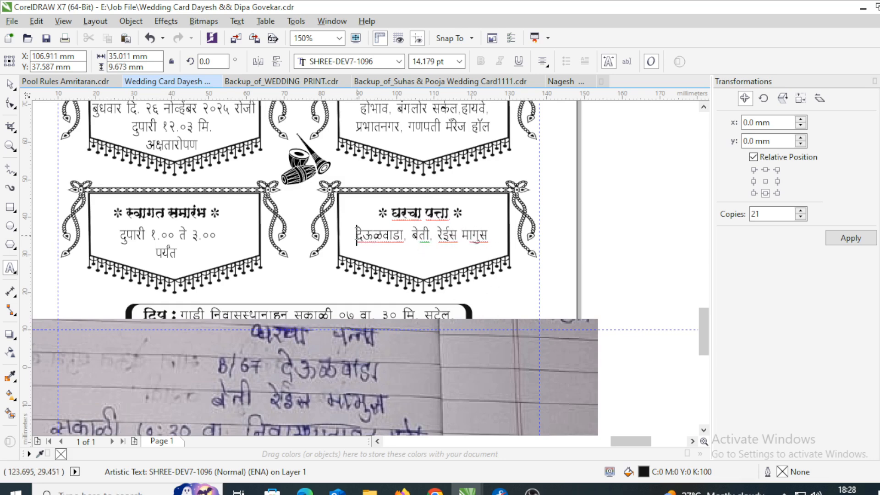
{"action": "key", "text": "Scroll_Lock"}
{"action": "key", "text": "Home"}
{"action": "key", "text": "Return"}
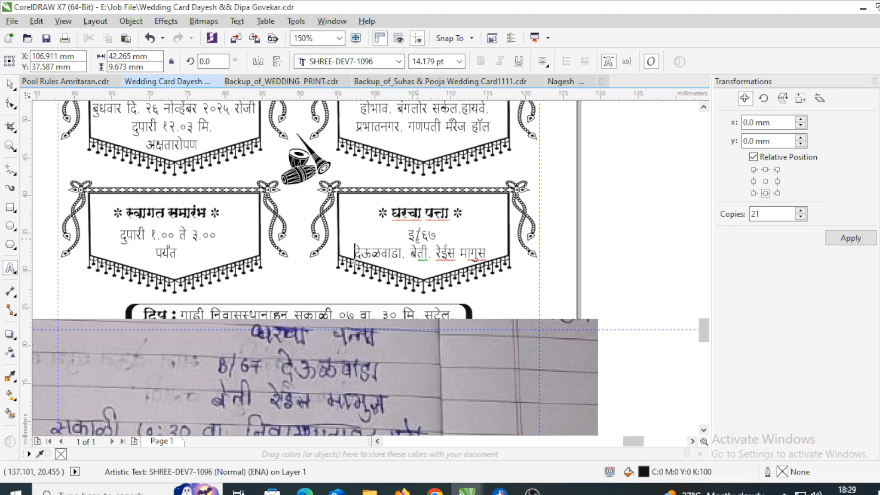
- Set the house number line to Arial 11 pt
{"action": "scroll", "coordinate": [420, 239], "scroll_direction": "up", "scroll_amount": 1}
{"action": "left_click_drag", "start_coordinate": [454, 233], "coordinate": [398, 233]}
{"action": "left_click", "coordinate": [383, 64]}
{"action": "type", "text": "Arial"}
{"action": "key", "text": "Tab"}
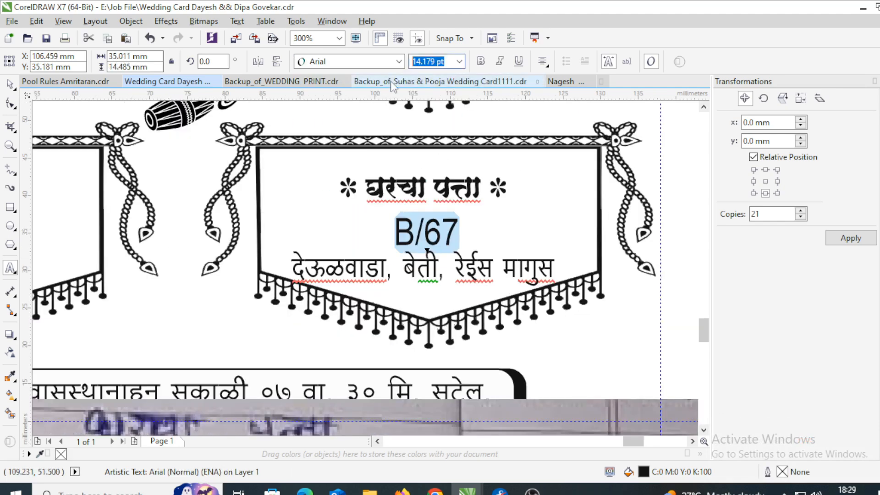
{"action": "type", "text": "11"}
{"action": "key", "text": "Return"}
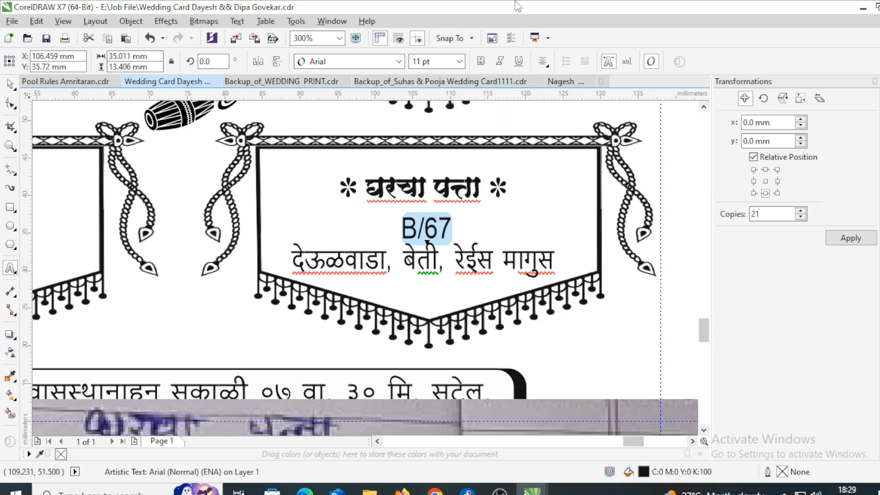
{"action": "scroll", "coordinate": [426, 190], "scroll_direction": "down", "scroll_amount": 2}
- Delete the handwritten notes reference photo from the page
{"action": "key", "text": "ctrl+space"}
{"action": "left_click", "coordinate": [389, 314]}
{"action": "key", "text": "Delete"}
- Shrink the kalash icon and place it at the bottom note box's right end
{"action": "left_click", "coordinate": [71, 204]}
{"action": "left_click_drag", "start_coordinate": [71, 205], "coordinate": [396, 308]}
{"action": "scroll", "coordinate": [389, 312], "scroll_direction": "up", "scroll_amount": 1}
{"action": "left_click_drag", "start_coordinate": [418, 336], "coordinate": [401, 315]}
{"action": "left_click_drag", "start_coordinate": [395, 299], "coordinate": [564, 166]}
{"action": "scroll", "coordinate": [574, 142], "scroll_direction": "up", "scroll_amount": 1}
{"action": "left_click_drag", "start_coordinate": [565, 134], "coordinate": [585, 145]}
{"action": "left_click_drag", "start_coordinate": [586, 257], "coordinate": [589, 262]}
- Put a copy of the kalash on the note box's left side and group both icons
{"action": "left_click_drag", "start_coordinate": [567, 231], "coordinate": [153, 231]}
{"action": "scroll", "coordinate": [605, 227], "scroll_direction": "down", "scroll_amount": 1}
{"action": "right_click", "coordinate": [153, 231]}
{"action": "left_click", "coordinate": [582, 228], "text": "shift"}
{"action": "key", "text": "ctrl+g"}
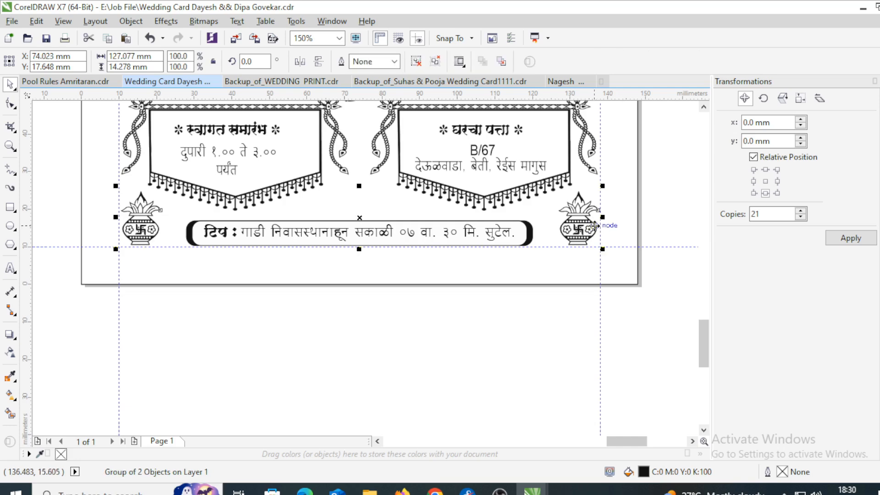
{"action": "left_click", "coordinate": [525, 233], "text": "shift"}
{"action": "key", "text": "c"}
{"action": "left_click", "coordinate": [535, 339]}
- Delete the leftover clipart and the two red banners lying off the page
{"action": "scroll", "coordinate": [433, 309], "scroll_direction": "down", "scroll_amount": 2}
{"action": "left_click", "coordinate": [218, 259]}
{"action": "key", "text": "Delete"}
{"action": "scroll", "coordinate": [320, 244], "scroll_direction": "down", "scroll_amount": 1}
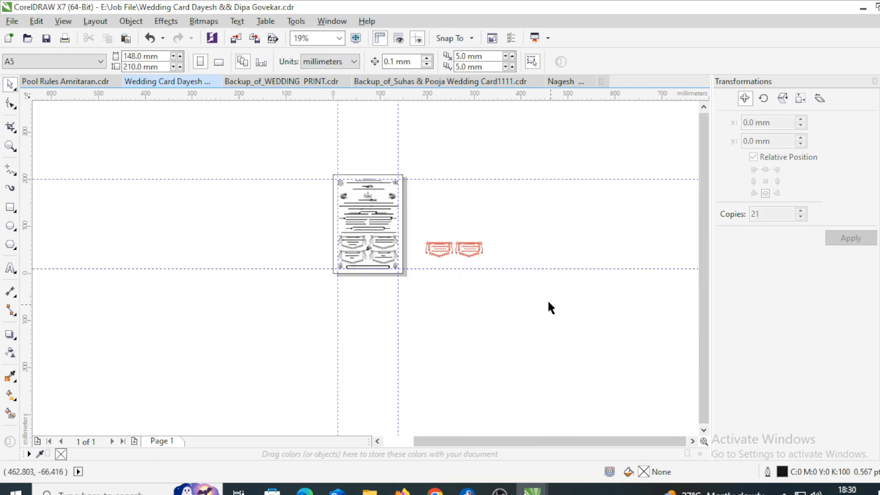
{"action": "left_click_drag", "start_coordinate": [547, 299], "coordinate": [389, 218]}
{"action": "key", "text": "Delete"}
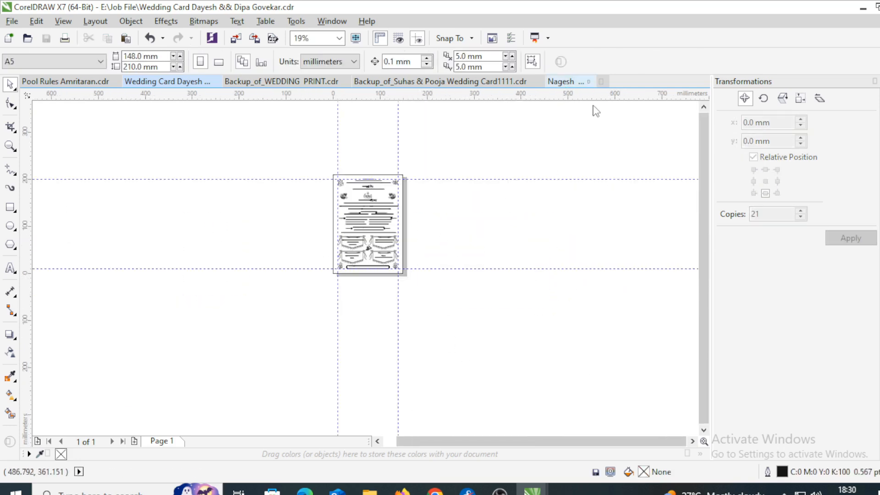
- Close the other open documents, answering the save prompts, leaving Backup_of_WEDDING PRINT open
{"action": "left_click", "coordinate": [569, 82]}
{"action": "left_click", "coordinate": [567, 81]}
{"action": "left_click", "coordinate": [485, 269]}
{"action": "left_click", "coordinate": [517, 82]}
{"action": "left_click", "coordinate": [496, 269]}
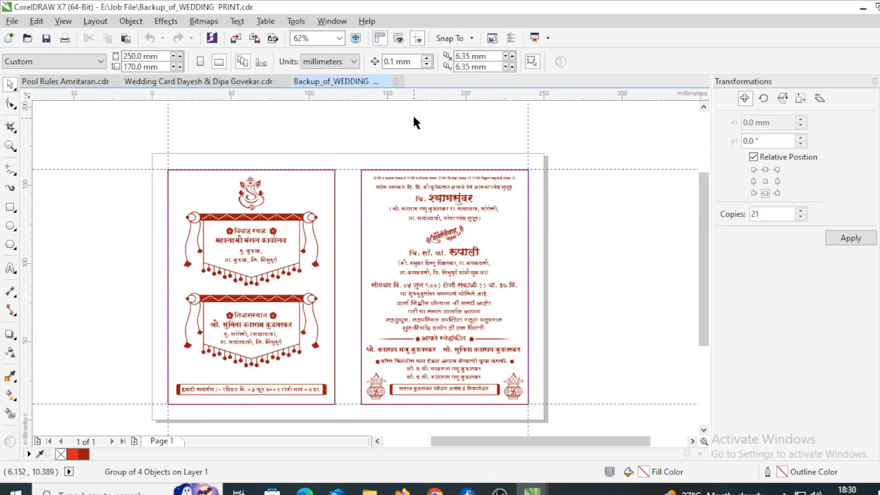